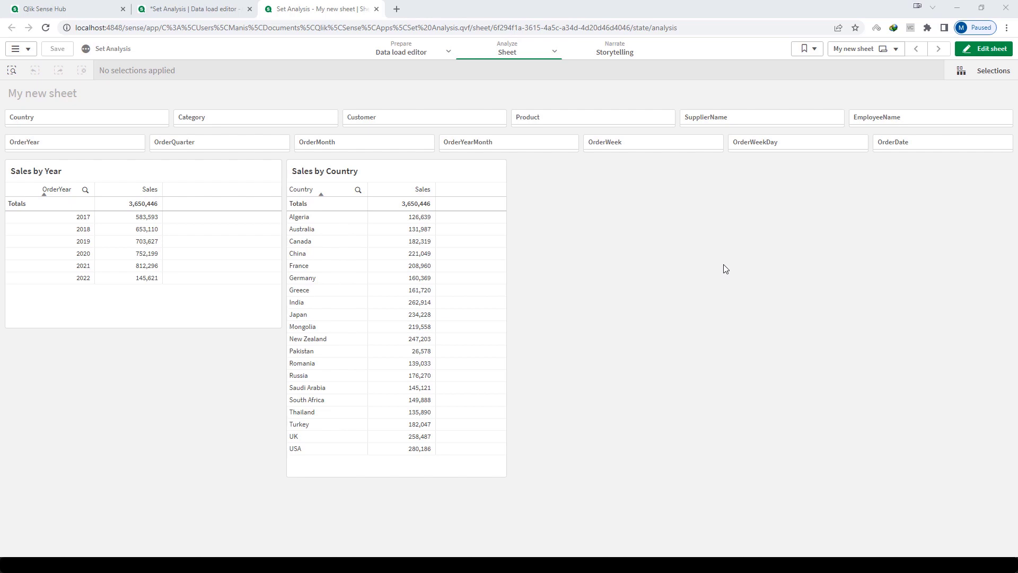
Step: In the data model viewer, inspect how Product, Employee, Customer and Supplier link to Orders
{"action": "left_click", "coordinate": [448, 52]}
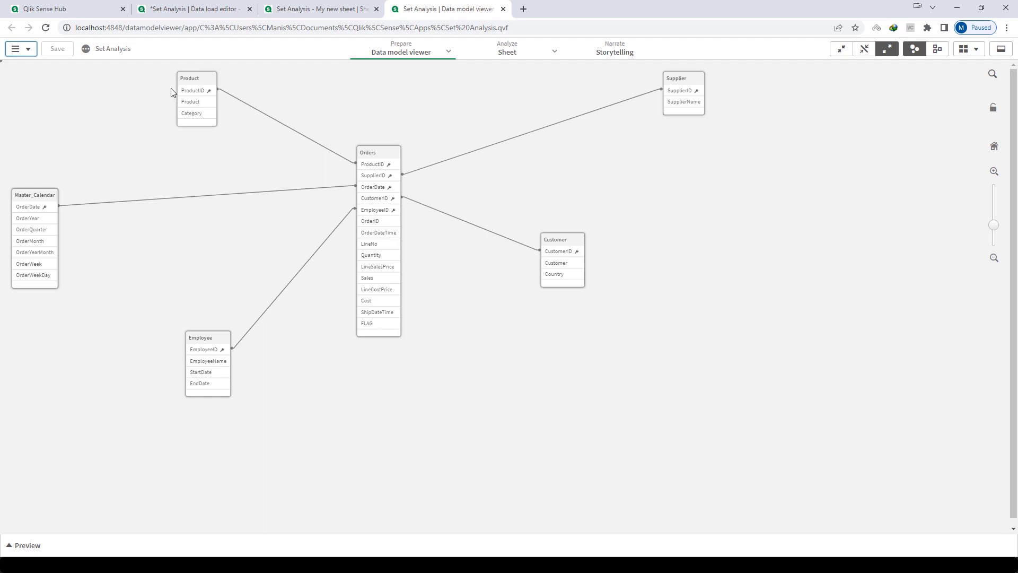
{"action": "left_click", "coordinate": [191, 95]}
{"action": "left_click", "coordinate": [220, 346]}
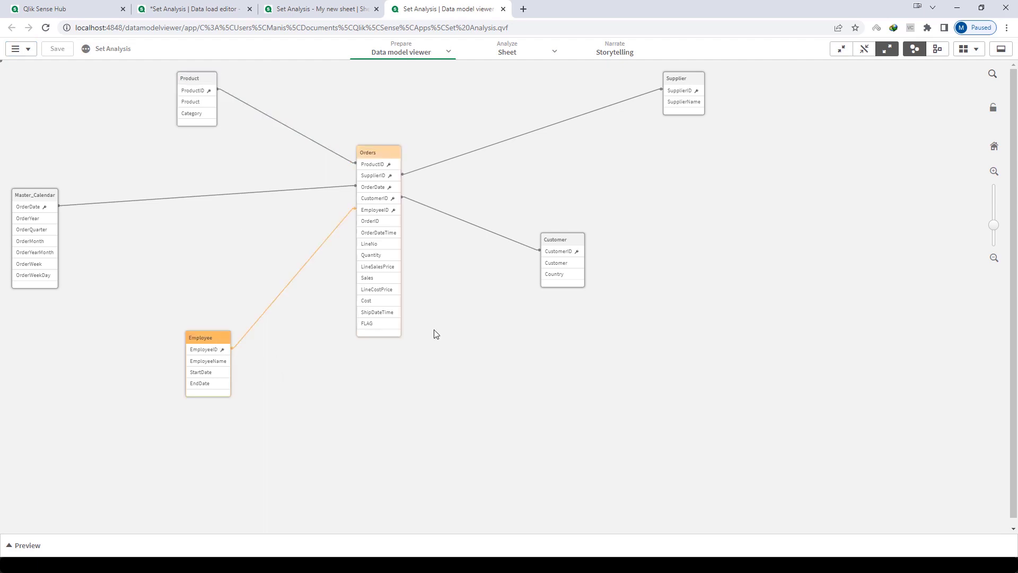
{"action": "left_click", "coordinate": [554, 254]}
{"action": "left_click", "coordinate": [672, 84]}
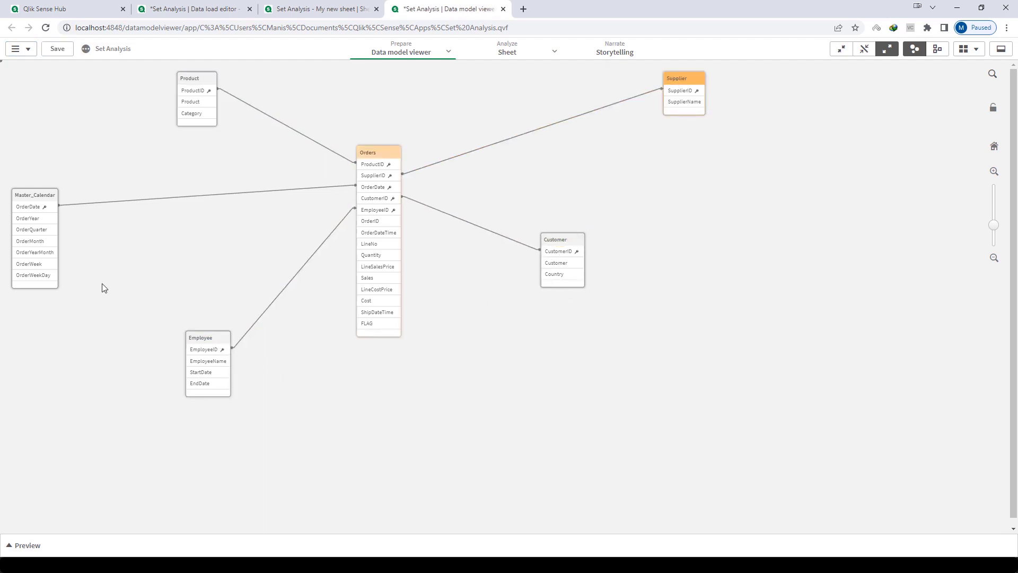
Step: Move Master_Calendar next to Orders, check their OrderDate link, and return to the sheet
{"action": "left_click_drag", "start_coordinate": [35, 200], "coordinate": [208, 198]}
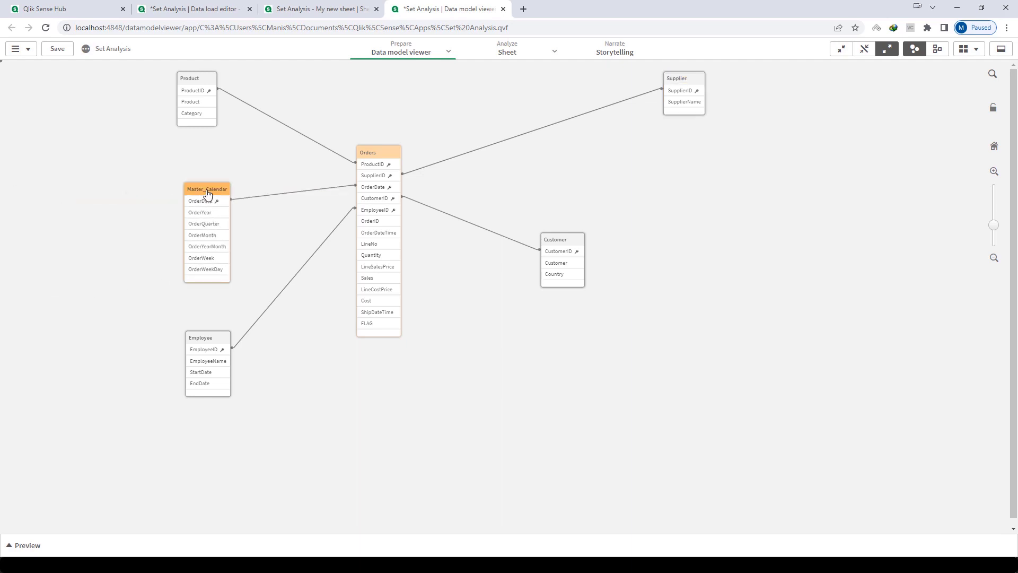
{"action": "left_click", "coordinate": [372, 187]}
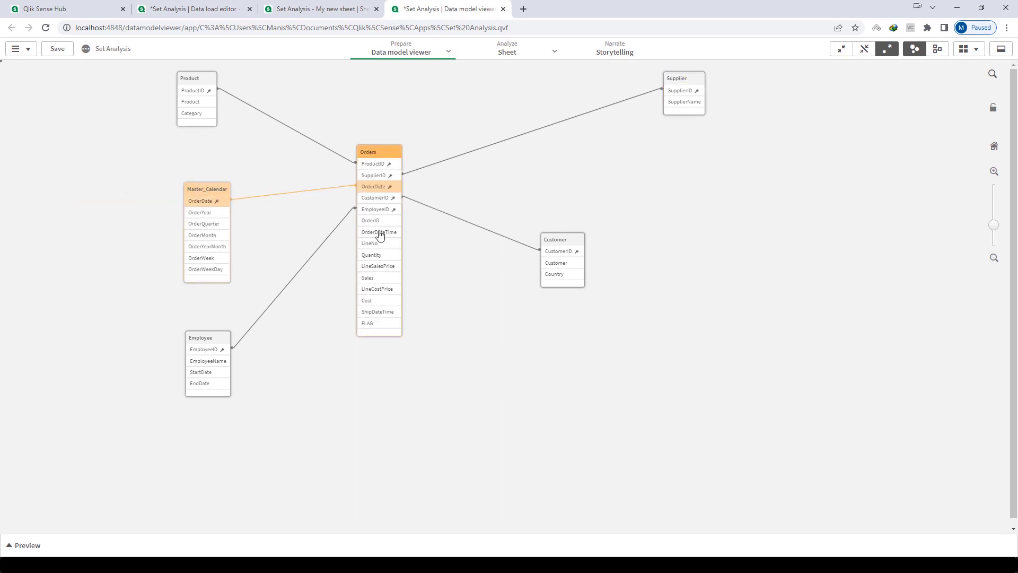
{"action": "left_click", "coordinate": [316, 9]}
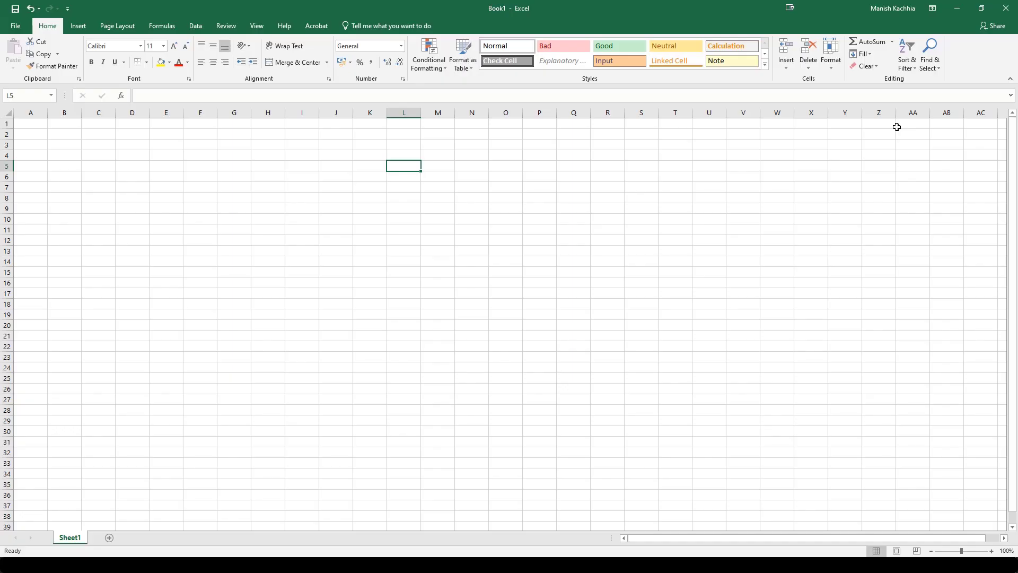
Step: Enter headers COUNTRY, 2022, 2021 in L4:N4 and an ABC row with 200 and 2400
{"action": "key", "text": "Up"}
{"action": "type", "text": "COUNTRY"}
{"action": "key", "text": "Return"}
{"action": "type", "text": "ABC"}
{"action": "key", "text": "Up"}
{"action": "key", "text": "Right"}
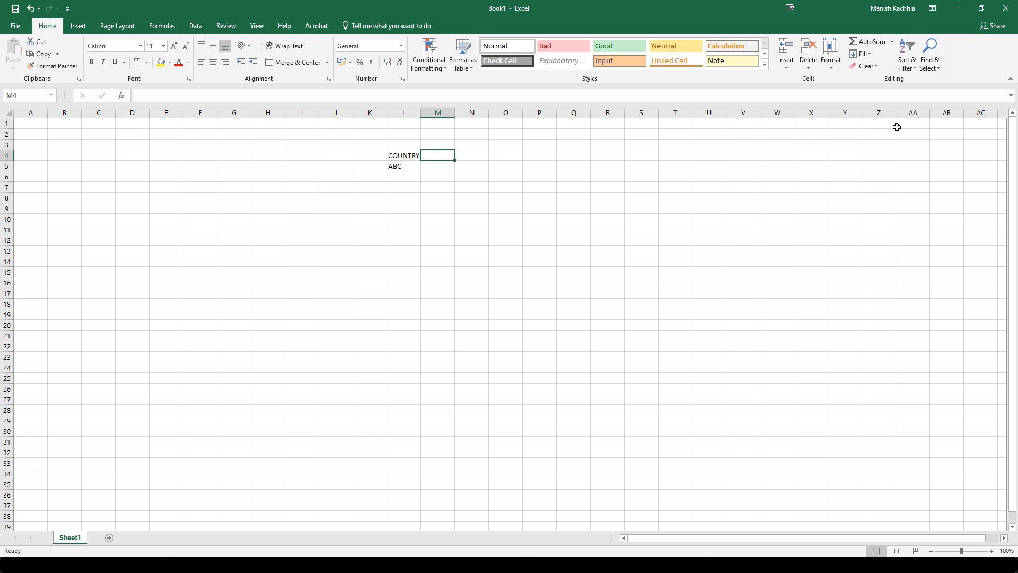
{"action": "type", "text": "2022"}
{"action": "key", "text": "Return"}
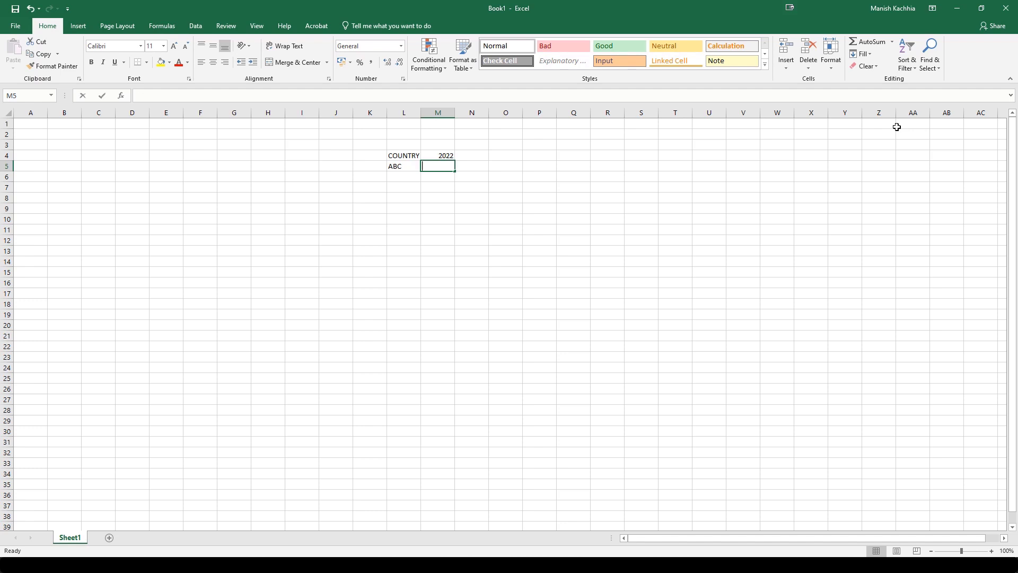
{"action": "type", "text": "200"}
{"action": "key", "text": "Right"}
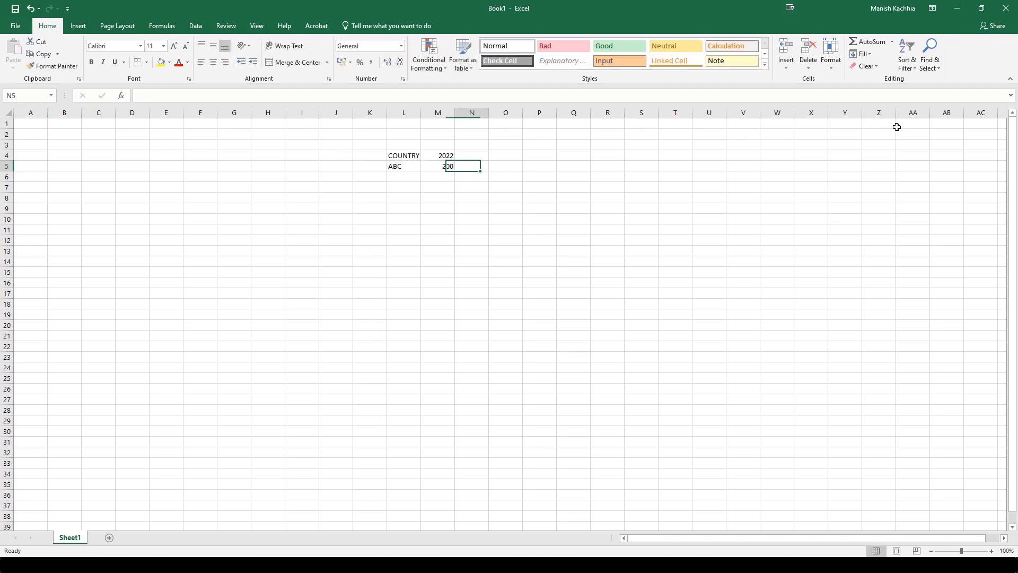
{"action": "key", "text": "Up"}
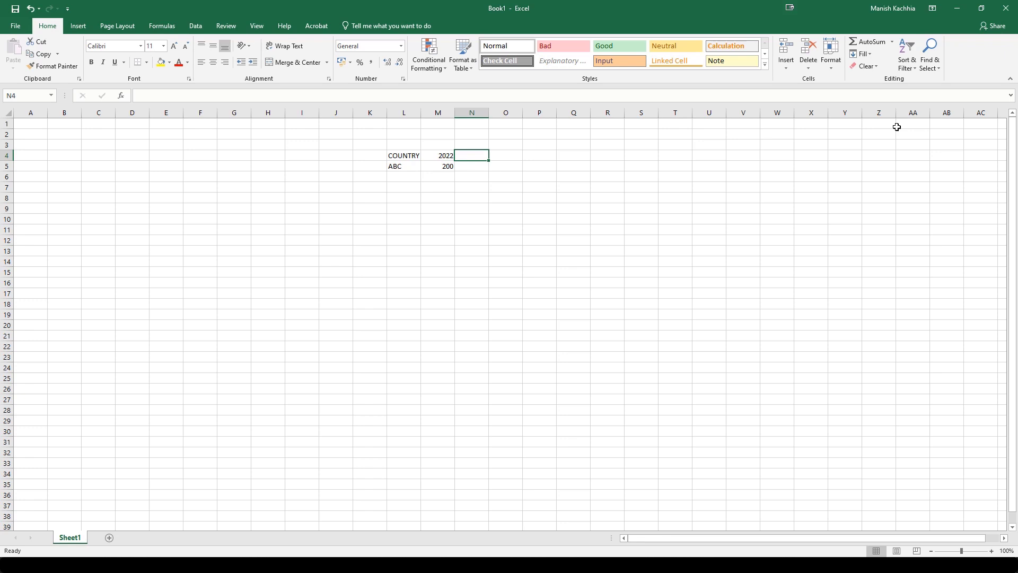
{"action": "type", "text": "2021"}
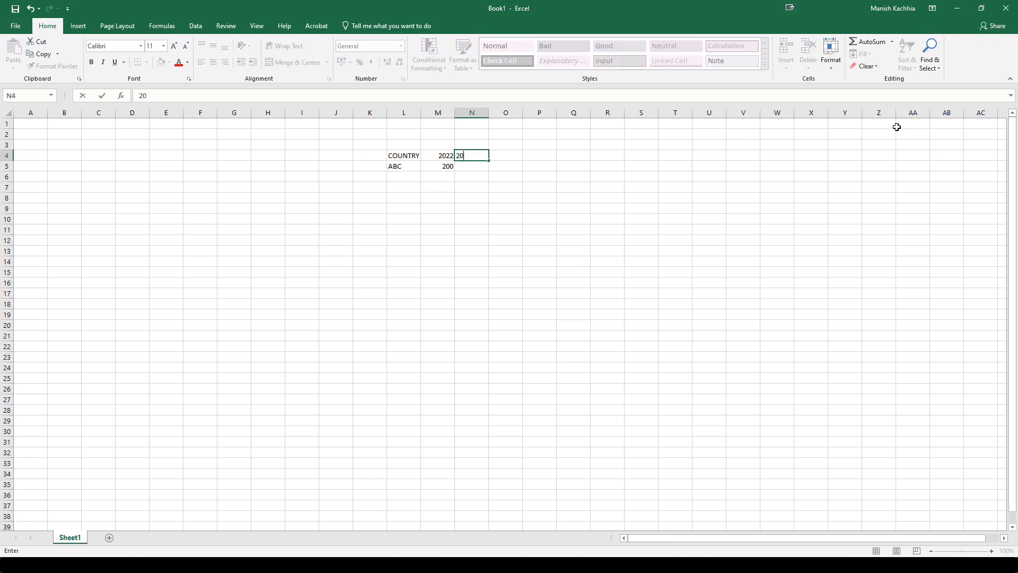
{"action": "key", "text": "Return"}
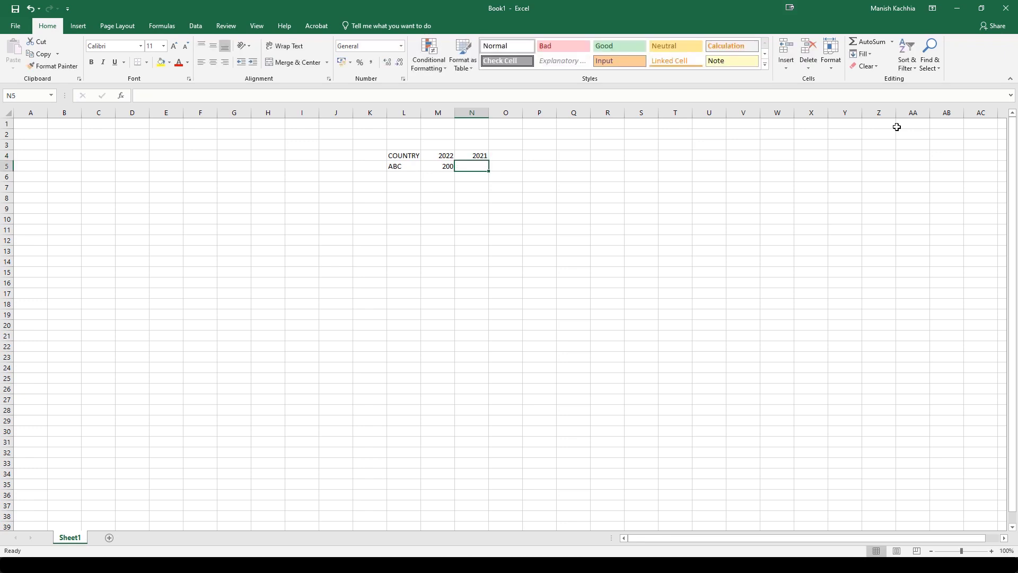
{"action": "type", "text": "2400"}
{"action": "key", "text": "Return"}
Step: Add the '% YTD Sales vs LY Sales' header in O4 with formula =M5/N5 below it
{"action": "key", "text": "Up"}
{"action": "key", "text": "Up"}
{"action": "key", "text": "Right"}
{"action": "type", "text": "%"}
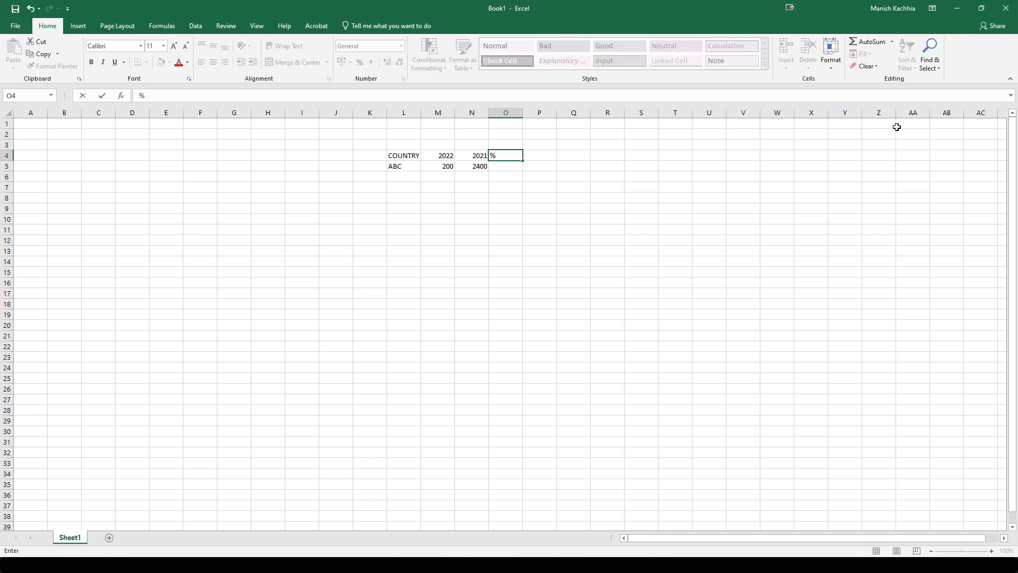
{"action": "type", "text": " YTD Sales vs LY Sales"}
{"action": "key", "text": "Return"}
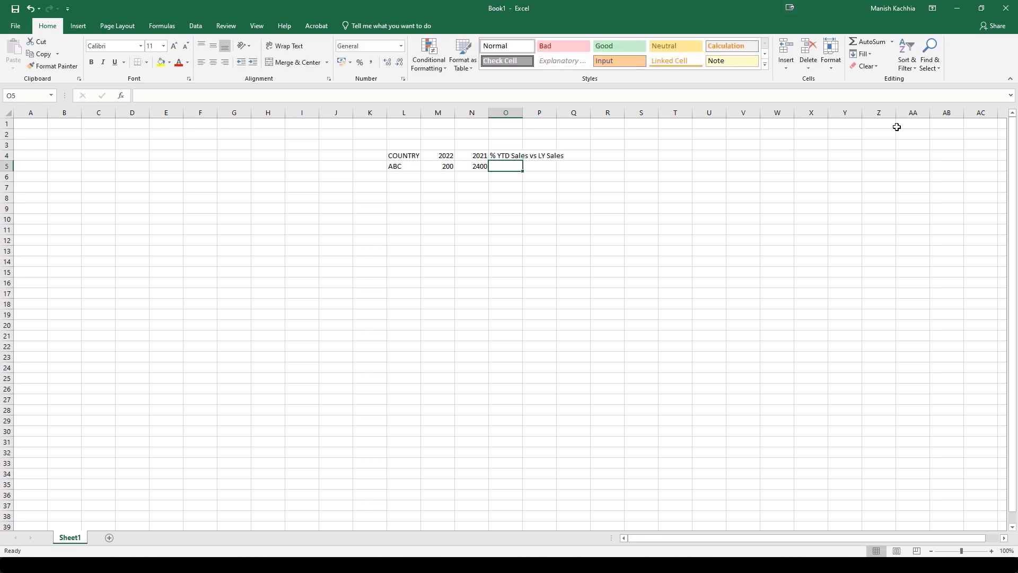
{"action": "type", "text": "="}
{"action": "key", "text": "Left"}
{"action": "key", "text": "Left"}
{"action": "type", "text": "/"}
{"action": "key", "text": "Left"}
{"action": "key", "text": "ctrl+Return"}
Step: Format the ABC ratio as a percentage with two decimals, showing 8.33%
{"action": "left_click", "coordinate": [361, 62]}
{"action": "left_click", "coordinate": [388, 66]}
{"action": "left_click", "coordinate": [388, 66]}
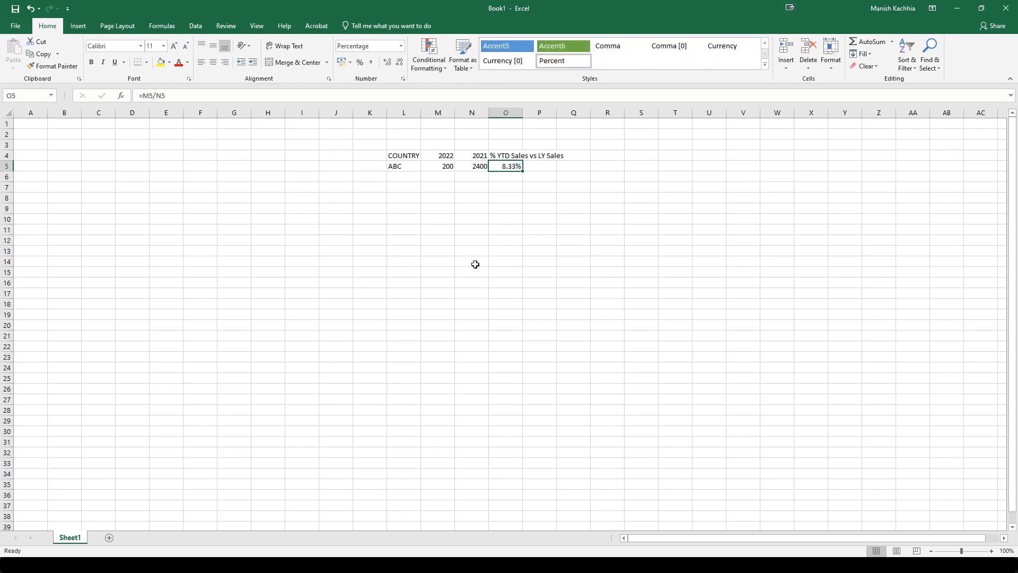
Step: Enter the XYZ row with 100 for 2022 and 600 for 2021 in L6:N6
{"action": "key", "text": "Down"}
{"action": "key", "text": "Left"}
{"action": "key", "text": "Left"}
{"action": "key", "text": "Left"}
{"action": "type", "text": "X"}
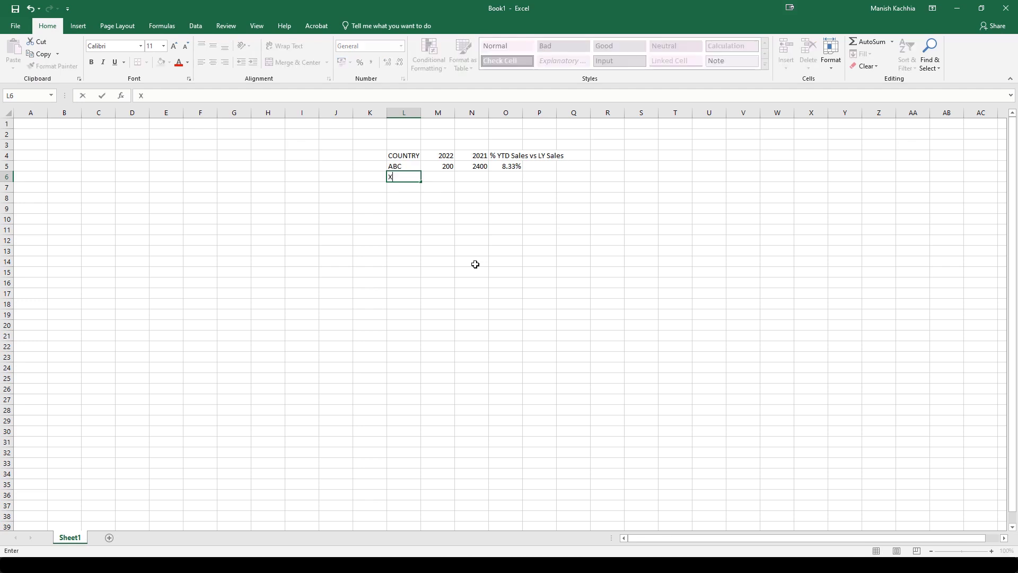
{"action": "type", "text": "YZ"}
{"action": "key", "text": "Tab"}
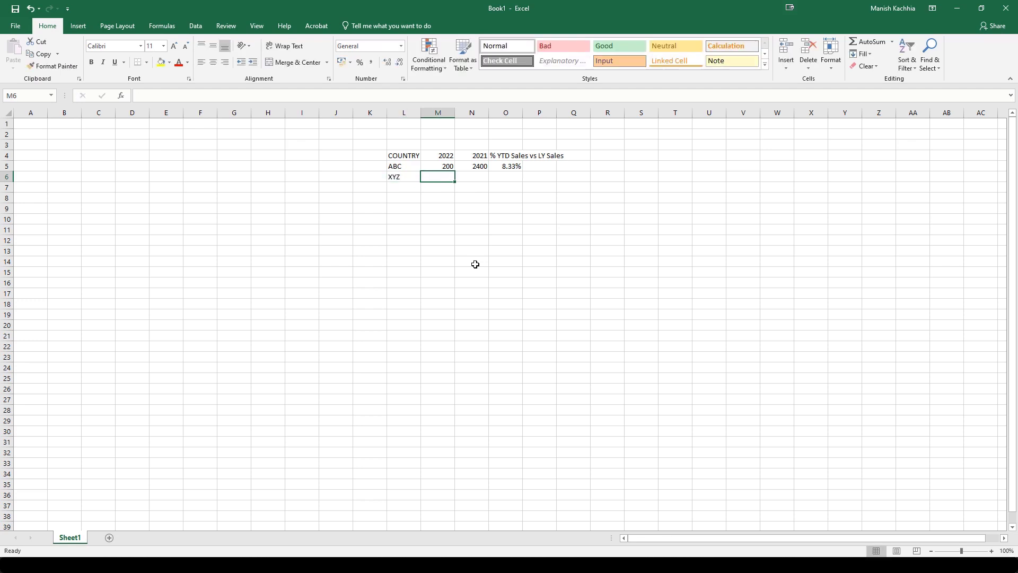
{"action": "type", "text": "100"}
{"action": "key", "text": "Tab"}
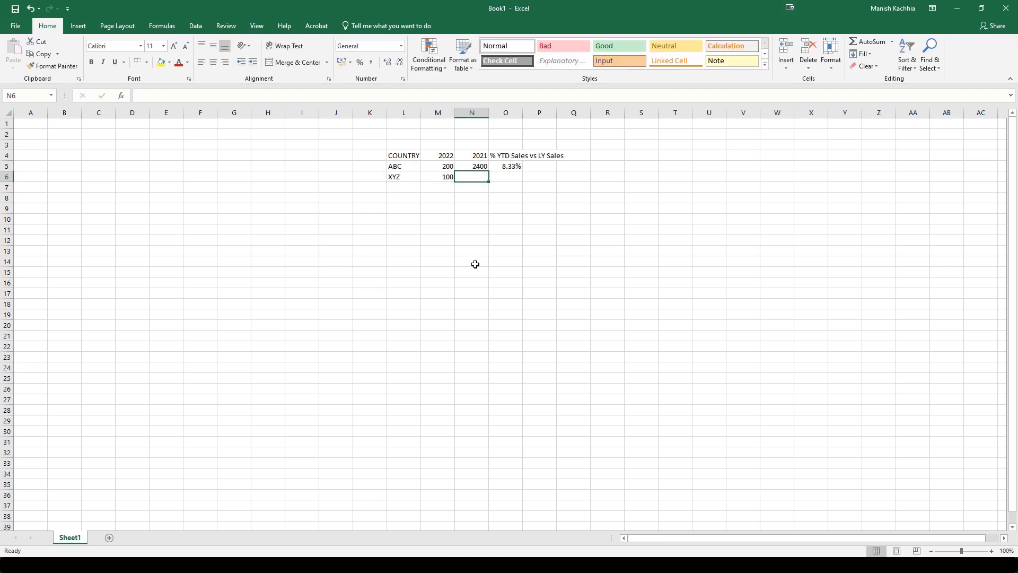
{"action": "type", "text": "600"}
{"action": "key", "text": "Tab"}
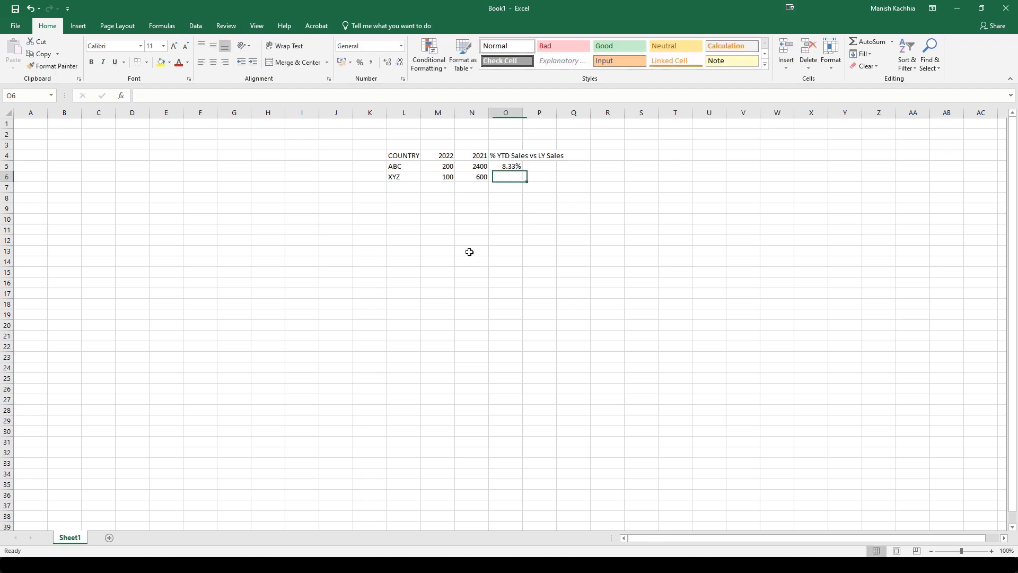
Step: Enter =M6/N6 in O6 and format it as a two-decimal percentage, 16.67%
{"action": "type", "text": "="}
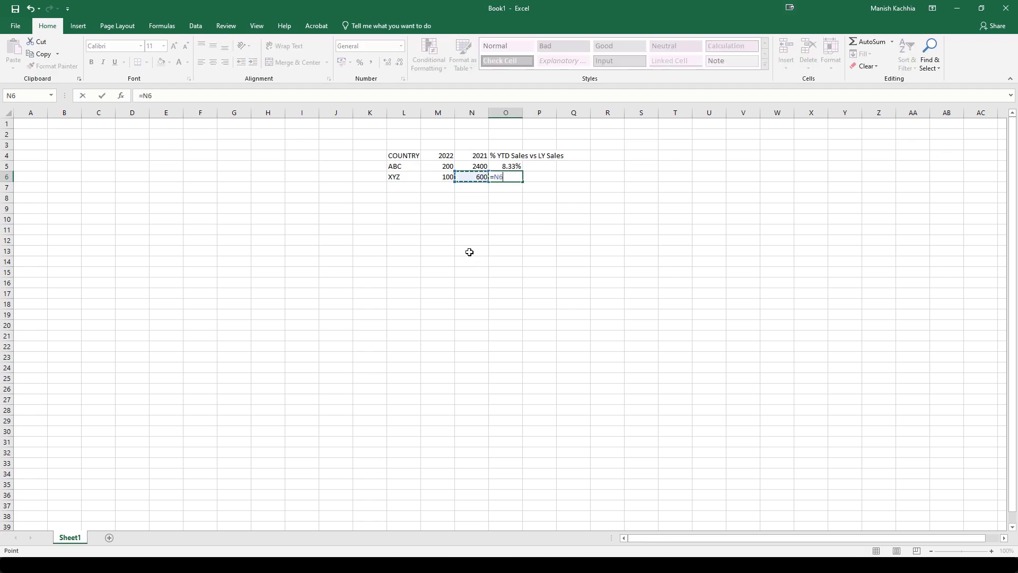
{"action": "key", "text": "Left"}
{"action": "key", "text": "Left"}
{"action": "type", "text": "/"}
{"action": "key", "text": "Left"}
{"action": "key", "text": "ctrl+Return"}
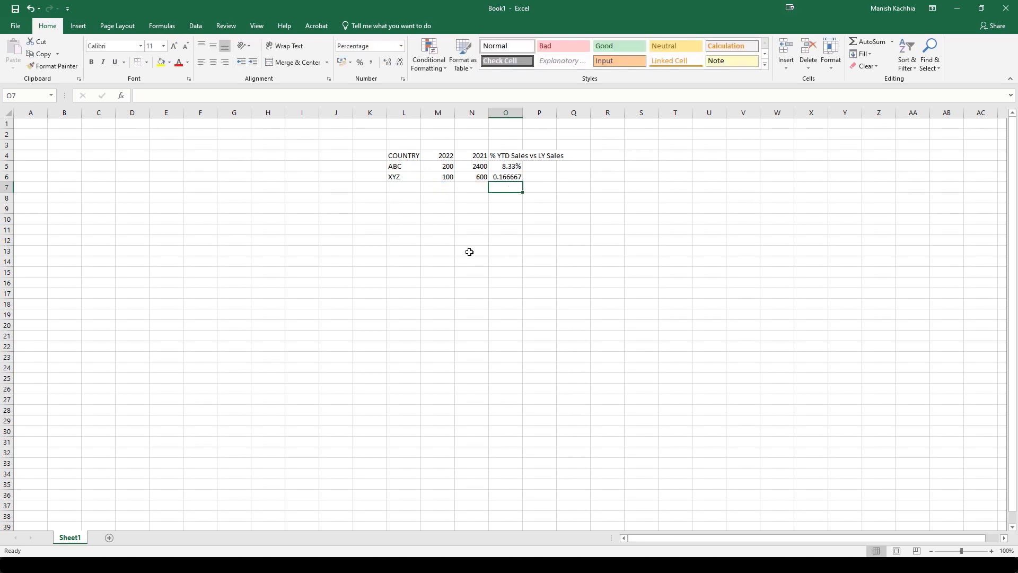
{"action": "left_click", "coordinate": [360, 62]}
{"action": "left_click", "coordinate": [388, 63]}
{"action": "left_click", "coordinate": [388, 63]}
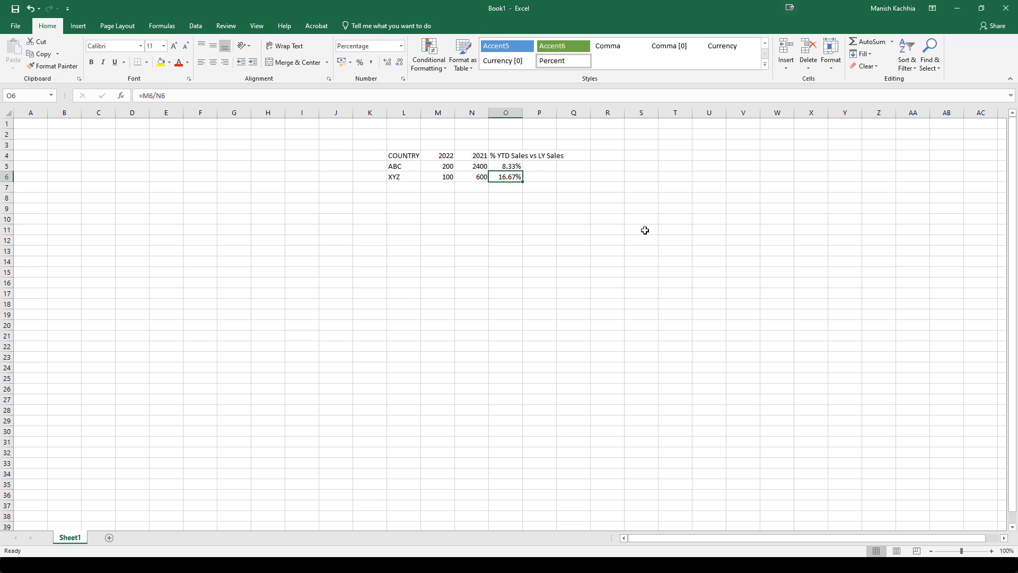
Step: Back in Qlik Sense, add a KPI beside Sales by Country showing the sum of Sales
{"action": "left_click", "coordinate": [962, 12]}
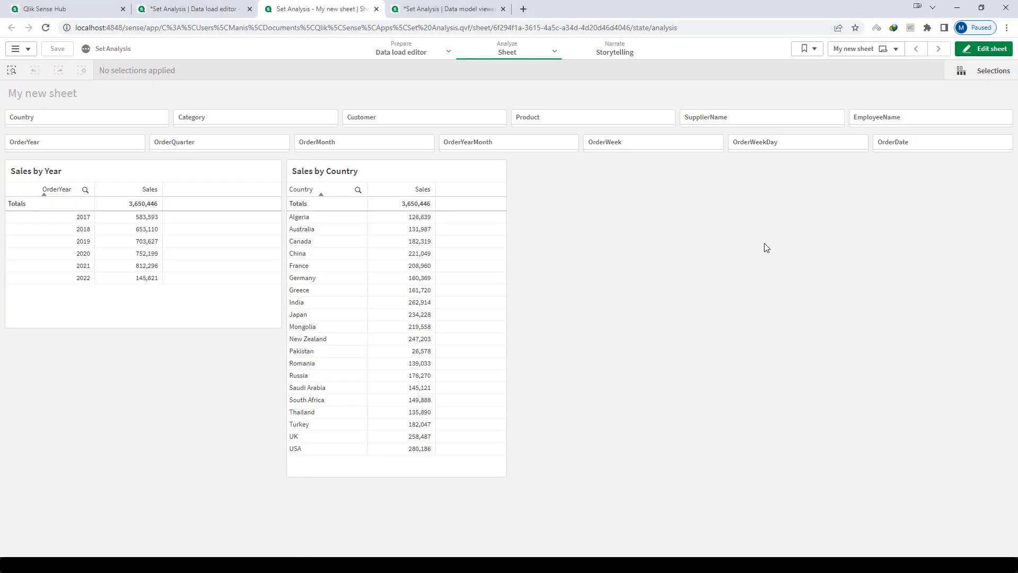
{"action": "left_click", "coordinate": [985, 52]}
{"action": "left_click", "coordinate": [26, 144]}
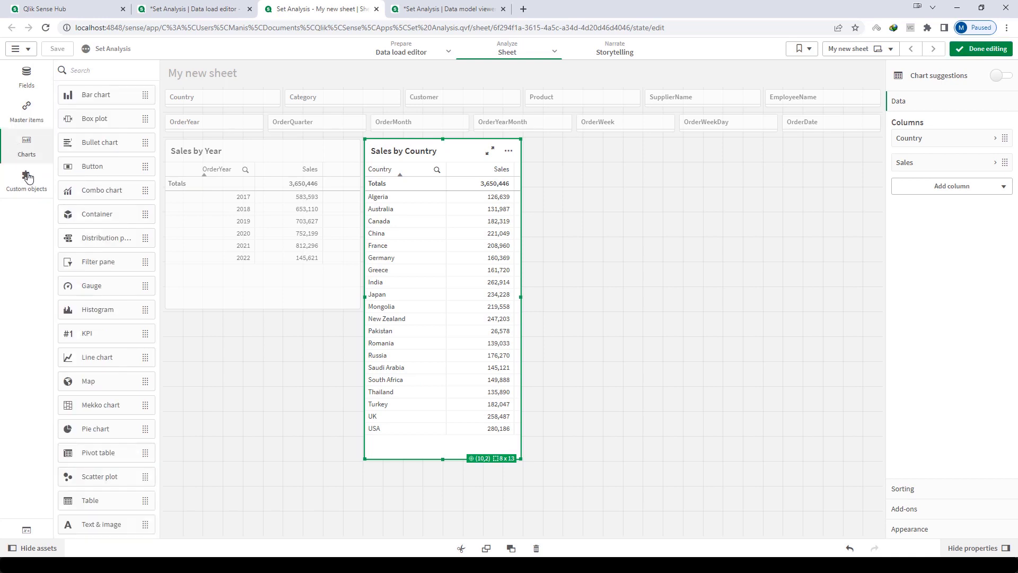
{"action": "left_click_drag", "start_coordinate": [86, 333], "coordinate": [692, 208]}
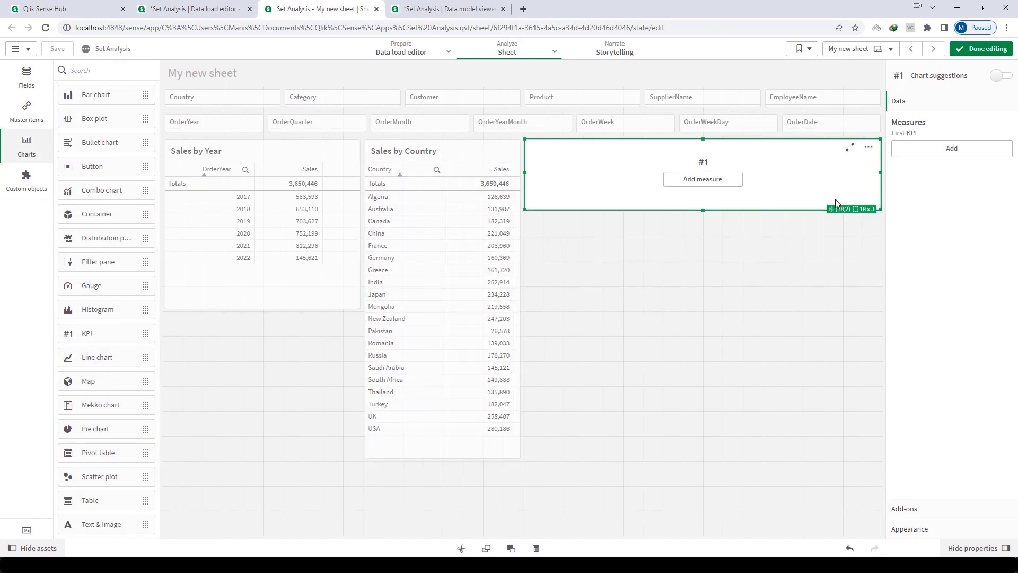
{"action": "left_click", "coordinate": [703, 190]}
{"action": "type", "text": "Sale"}
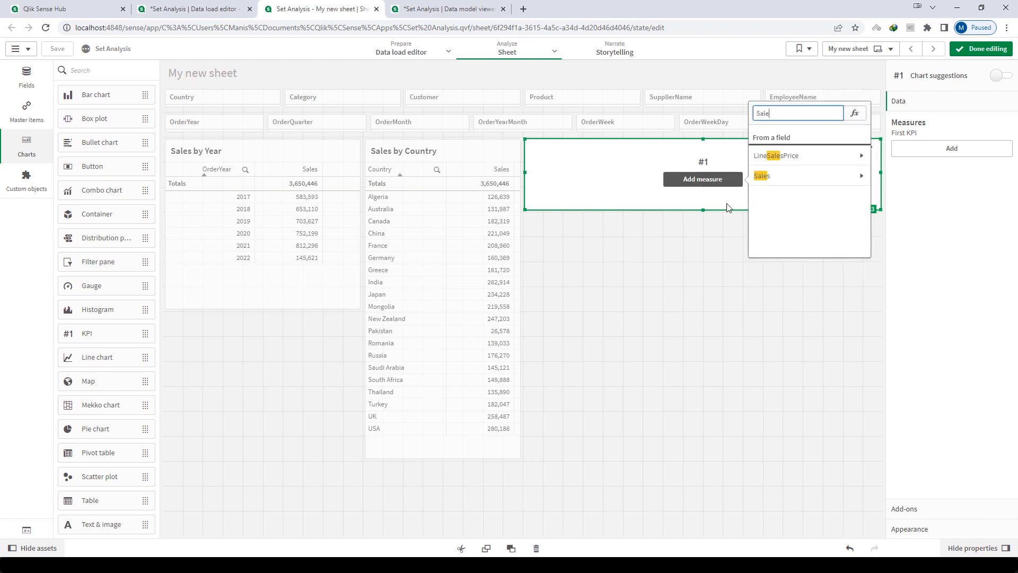
{"action": "left_click", "coordinate": [774, 176]}
{"action": "left_click", "coordinate": [781, 153]}
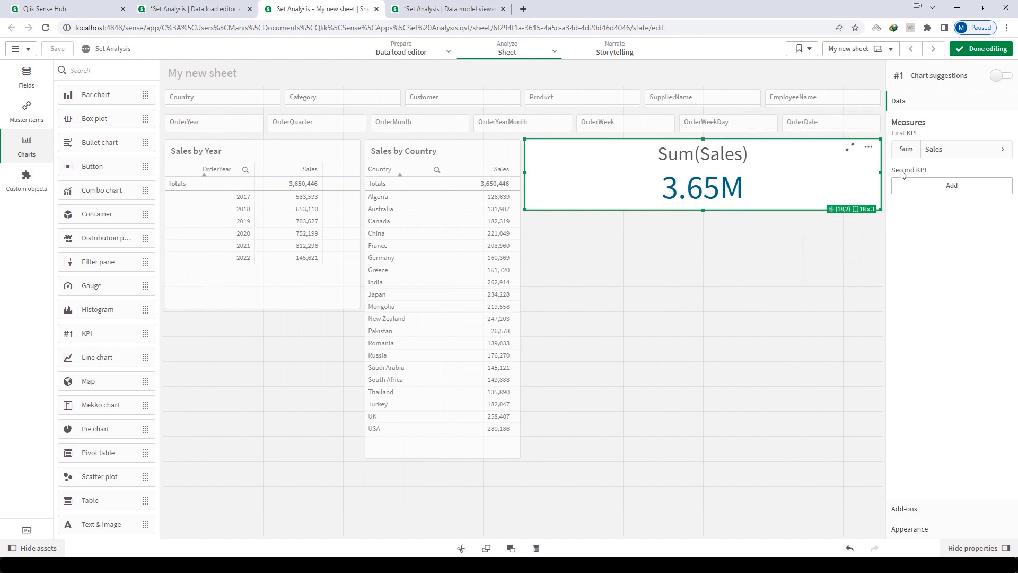
Step: Label the KPI 'Sales' and format it as a number with thousands separators, no decimals
{"action": "left_click", "coordinate": [923, 154]}
{"action": "left_click", "coordinate": [941, 219]}
{"action": "type", "text": "Sae"}
{"action": "key", "text": "BackSpace"}
{"action": "type", "text": "les"}
{"action": "key", "text": "Return"}
{"action": "left_click", "coordinate": [944, 253]}
{"action": "left_click", "coordinate": [939, 277]}
{"action": "left_click", "coordinate": [934, 307]}
{"action": "left_click", "coordinate": [921, 320]}
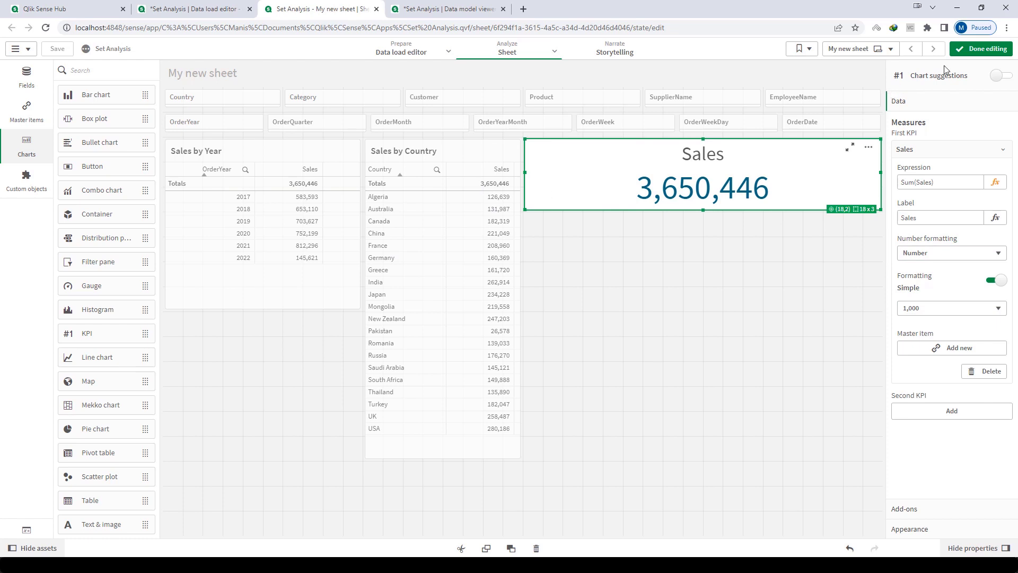
Step: Copy the Sales KPI and paste the duplicate below it on the sheet
{"action": "right_click", "coordinate": [712, 182]}
{"action": "right_click", "coordinate": [693, 245]}
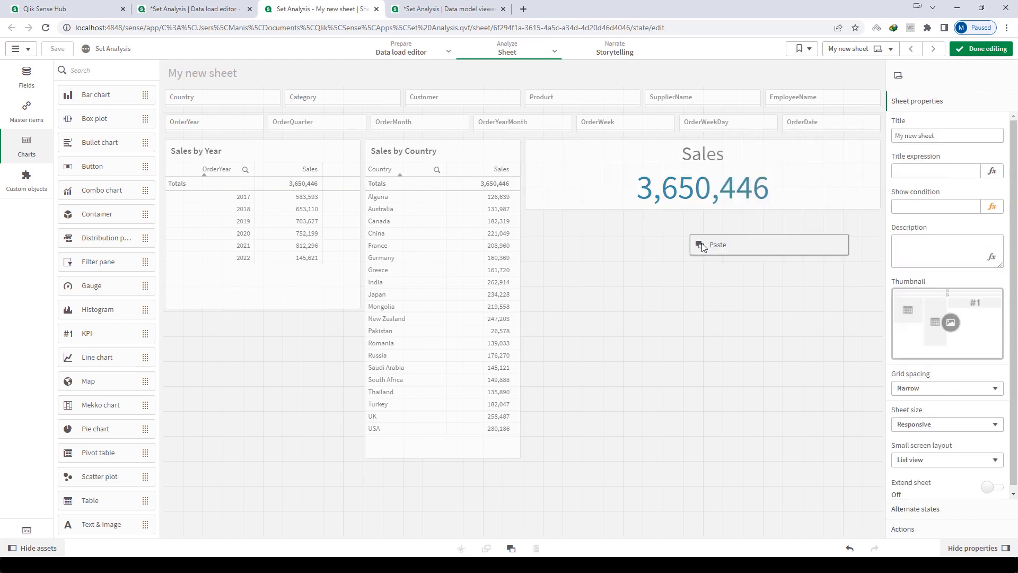
{"action": "left_click", "coordinate": [716, 245]}
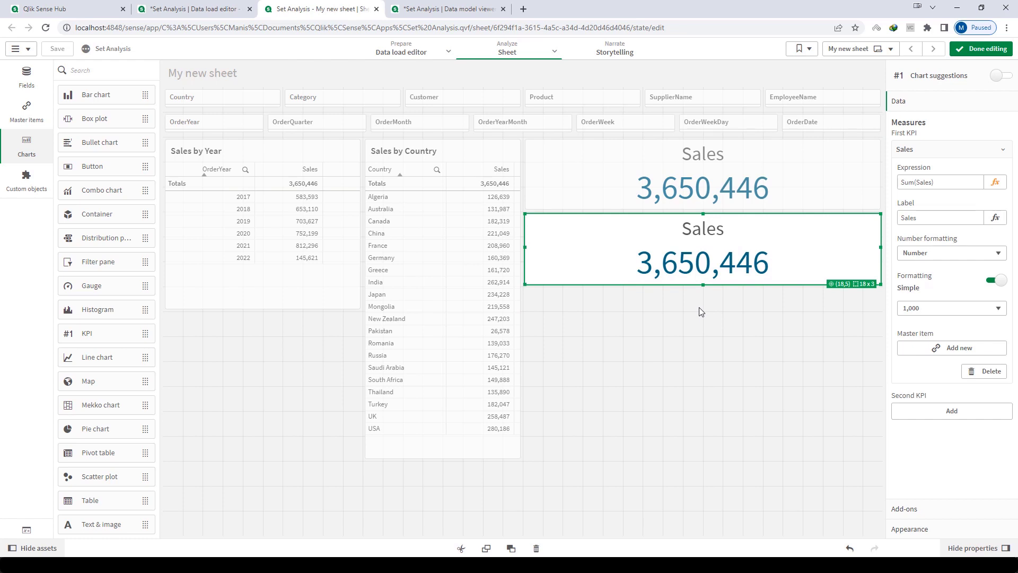
{"action": "left_click", "coordinate": [995, 182]}
{"action": "key", "text": "Escape"}
Step: Change the copied KPI's expression to SUM(IF(OrderYear = 2022, Sales, 0)) and exit editing
{"action": "left_click", "coordinate": [994, 182]}
{"action": "type", "text": "IF("}
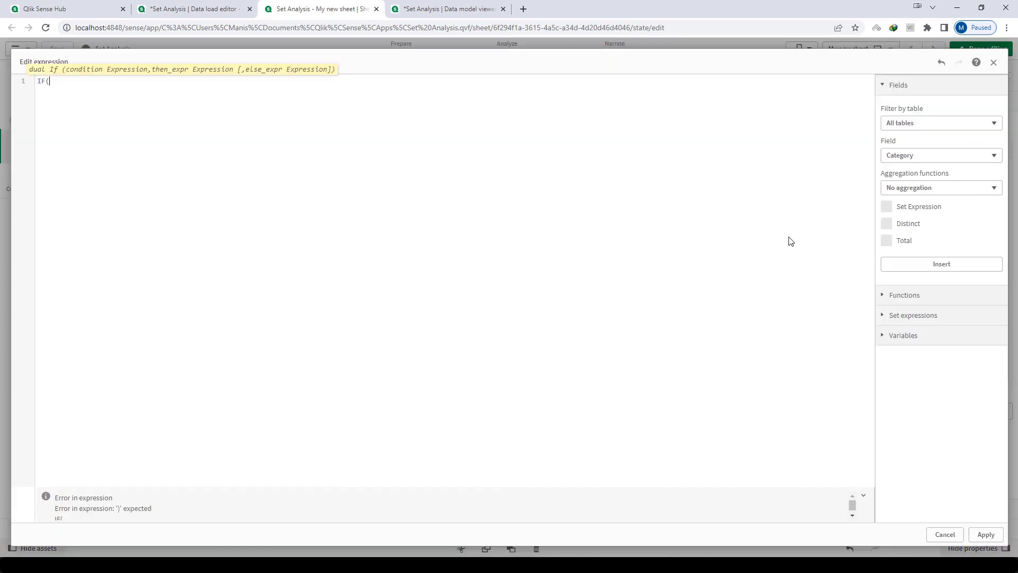
{"action": "type", "text": "C"}
{"action": "type", "text": "rder"}
{"action": "key", "text": "Down"}
{"action": "key", "text": "Down"}
{"action": "key", "text": "Down"}
{"action": "key", "text": "Down"}
{"action": "key", "text": "Down"}
{"action": "key", "text": "Down"}
{"action": "key", "text": "Down"}
{"action": "key", "text": "Return"}
{"action": "type", "text": "= "}
{"action": "type", "text": "2020"}
{"action": "type", "text": ", Sales)"}
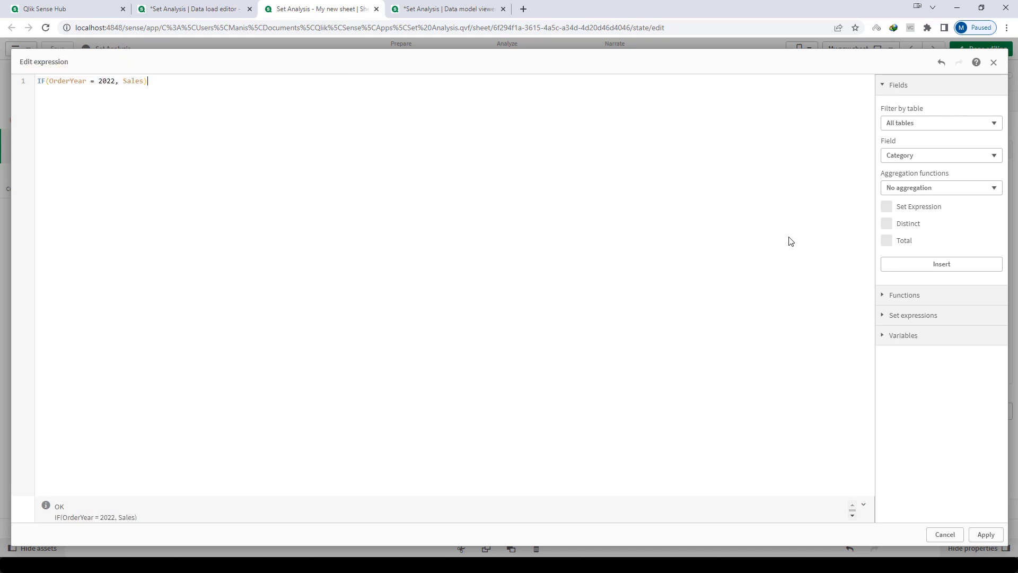
{"action": "type", "text": "SUM("}
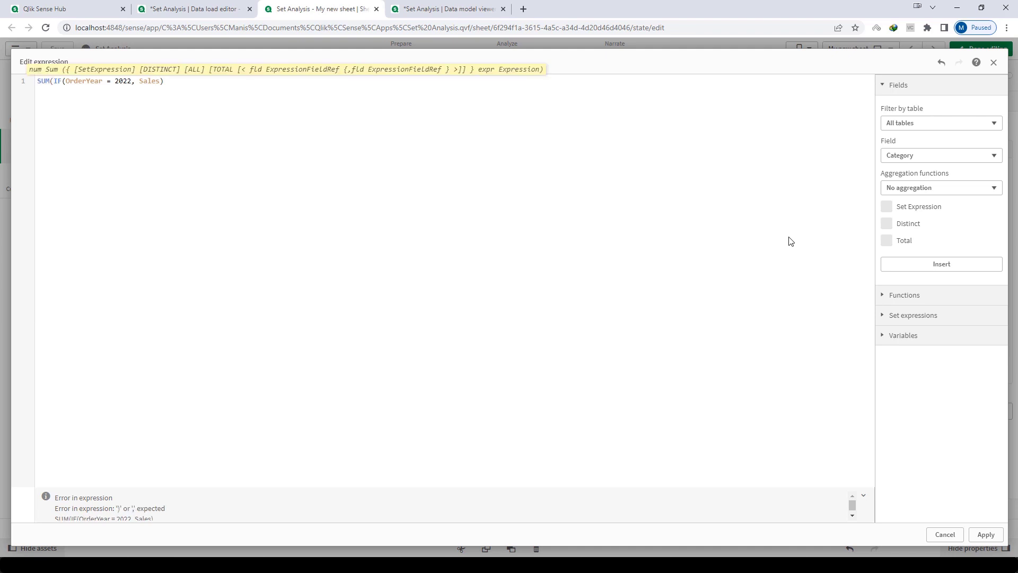
{"action": "key", "text": "End"}
{"action": "type", "text": ")"}
{"action": "key", "text": "Left"}
{"action": "type", "text": ", Nu"}
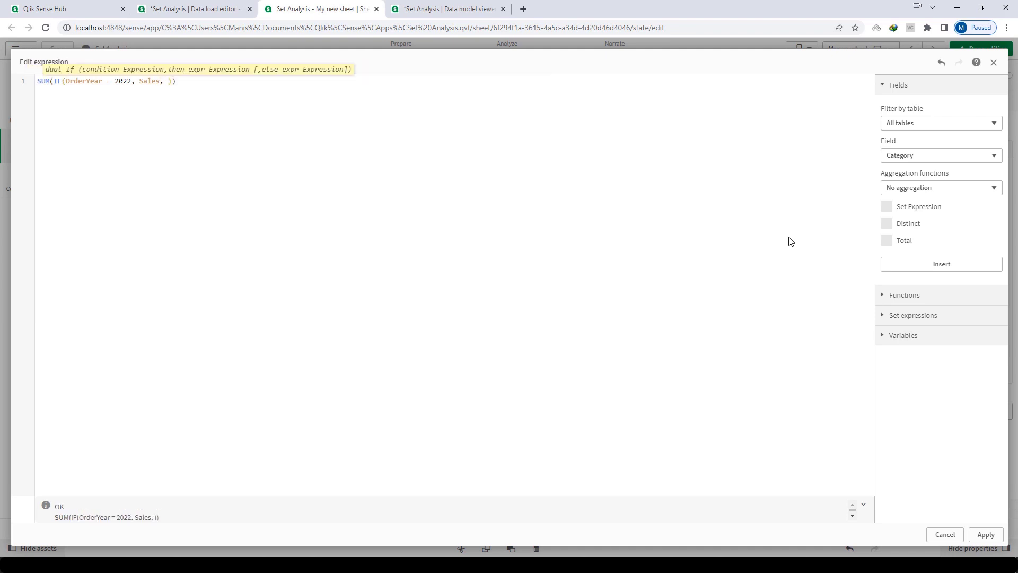
{"action": "type", "text": "ll()"}
{"action": "key", "text": "shift+Left"}
{"action": "key", "text": "shift+Left"}
{"action": "key", "text": "shift+Left"}
{"action": "key", "text": "shift+Left"}
{"action": "key", "text": "shift+Left"}
{"action": "key", "text": "shift+Left"}
{"action": "type", "text": "0"}
{"action": "left_click", "coordinate": [987, 534]}
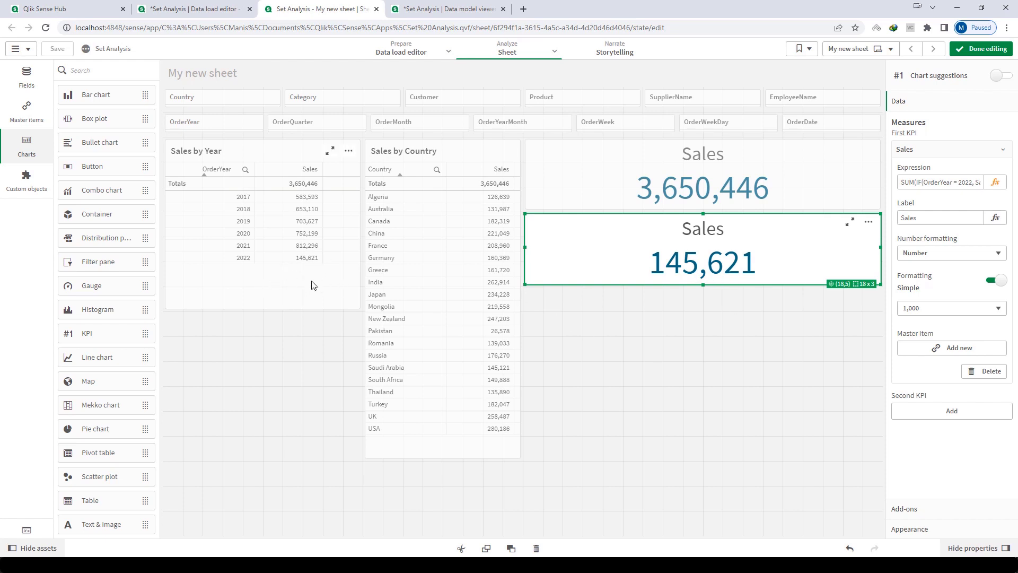
{"action": "left_click", "coordinate": [982, 48]}
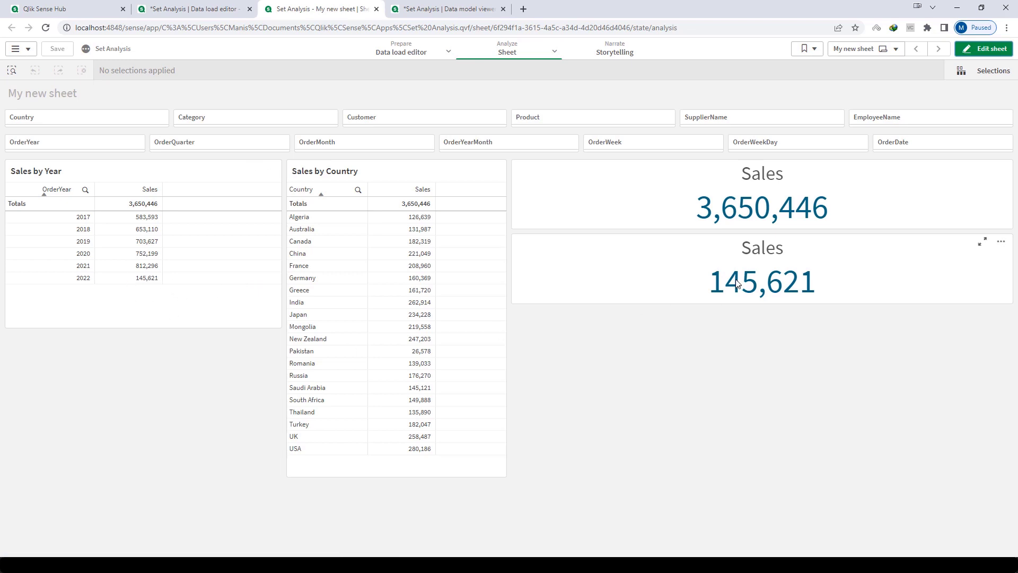
Step: Filter OrderYear to 2017 in the filter pane
{"action": "left_click", "coordinate": [126, 144]}
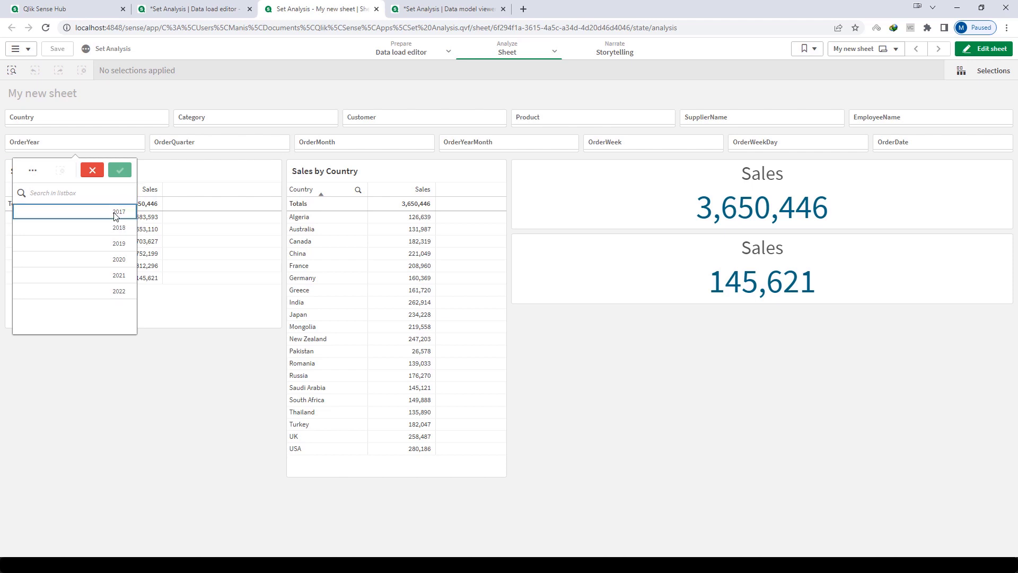
{"action": "left_click", "coordinate": [116, 215]}
{"action": "left_click", "coordinate": [120, 170]}
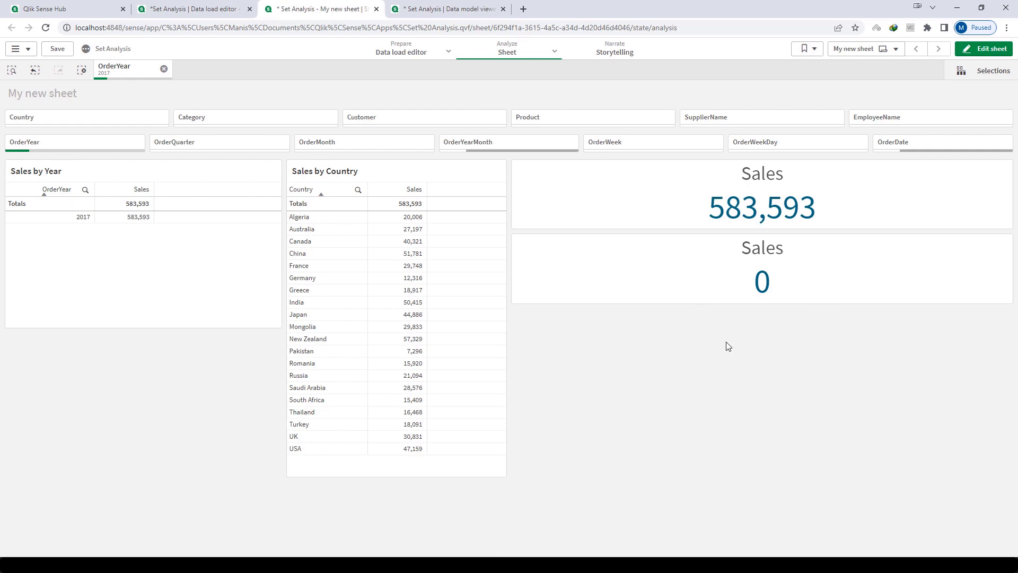
Step: Review the 2022 KPI's IF expression parts, keep it unchanged, and leave edit mode
{"action": "left_click", "coordinate": [984, 48]}
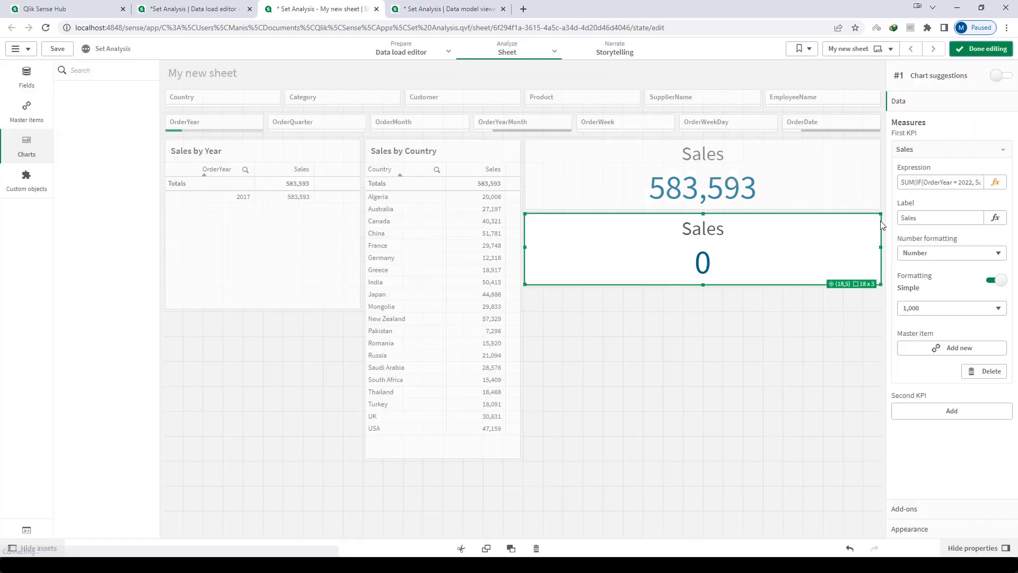
{"action": "left_click", "coordinate": [996, 182]}
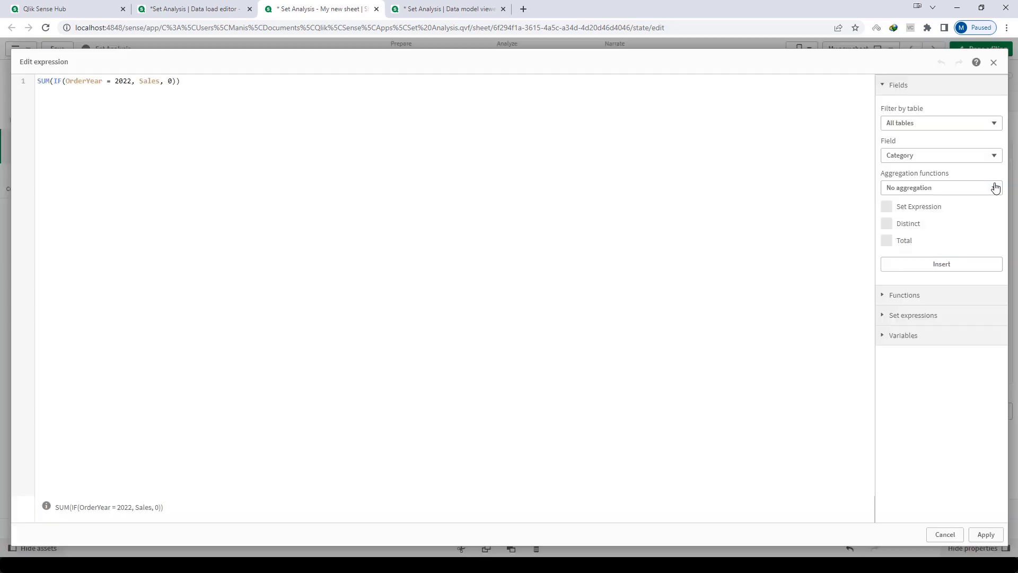
{"action": "double_click", "coordinate": [87, 80]}
{"action": "double_click", "coordinate": [122, 81]}
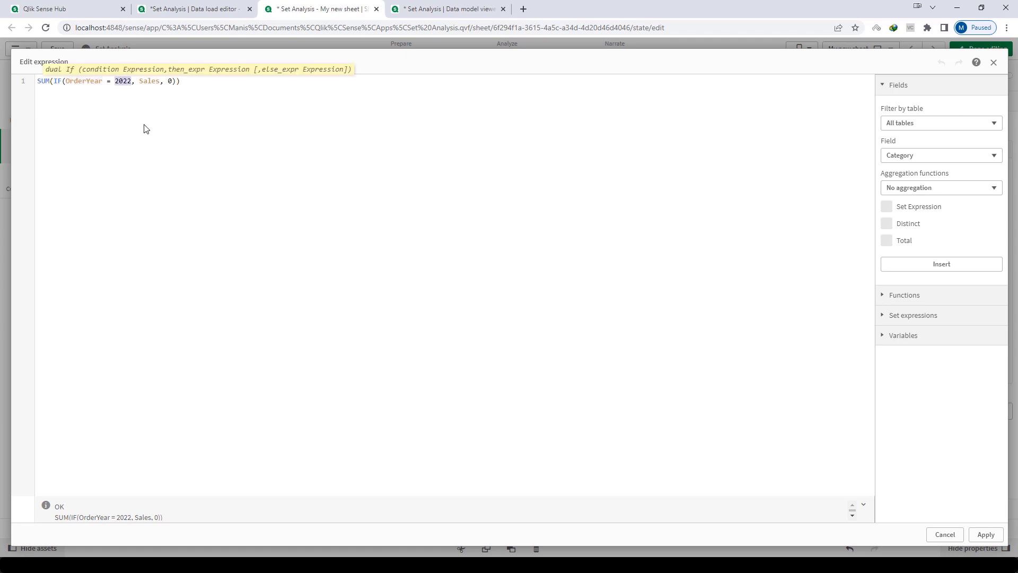
{"action": "double_click", "coordinate": [149, 80]}
{"action": "double_click", "coordinate": [170, 81]}
{"action": "left_click", "coordinate": [986, 534]}
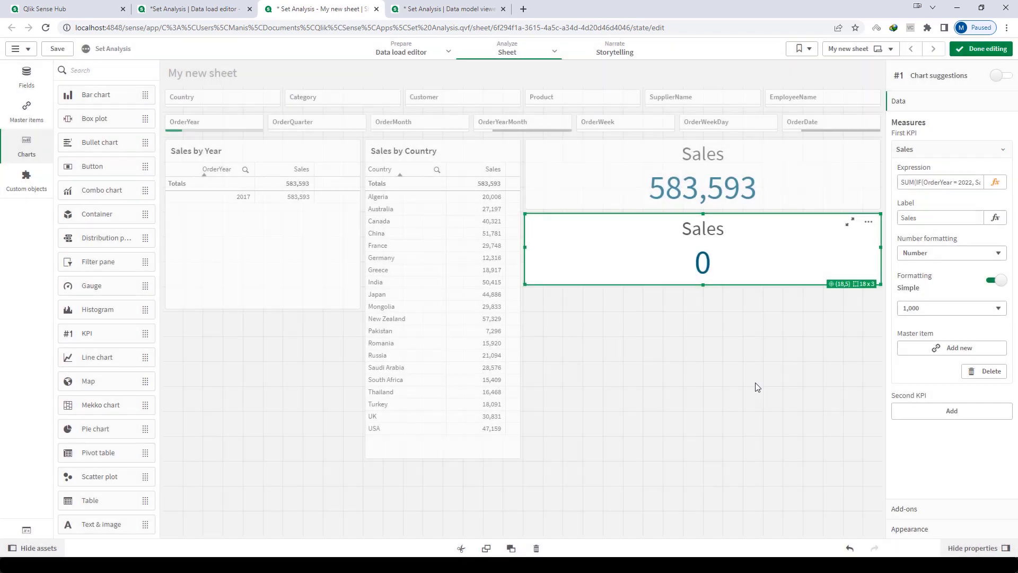
{"action": "left_click", "coordinate": [981, 49]}
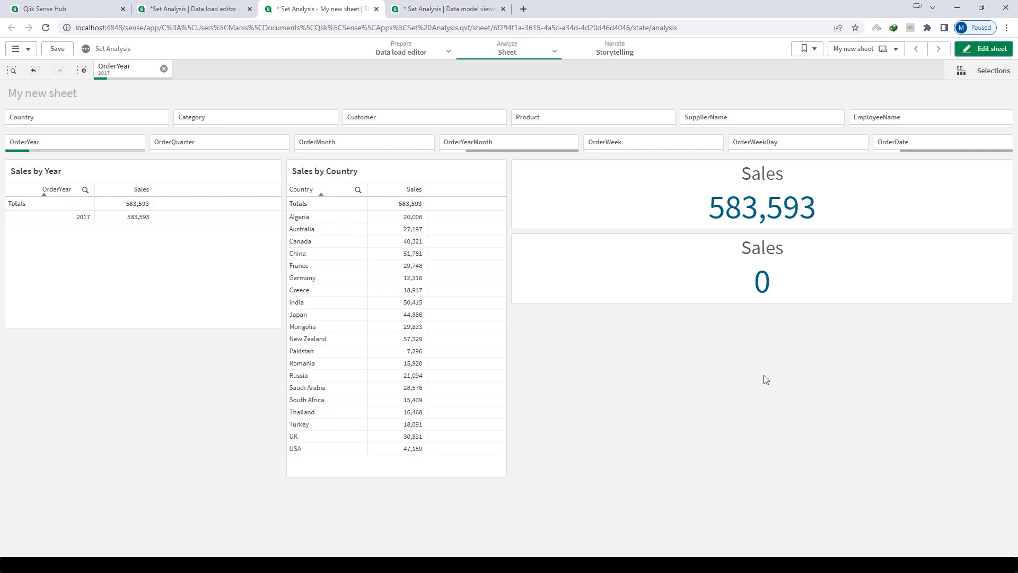
Step: Paste a third copy of the Sales KPI onto the sheet and make it taller
{"action": "left_click", "coordinate": [984, 48]}
{"action": "right_click", "coordinate": [699, 173]}
{"action": "left_click", "coordinate": [699, 174]}
{"action": "left_click", "coordinate": [673, 300]}
{"action": "key", "text": "ctrl+v"}
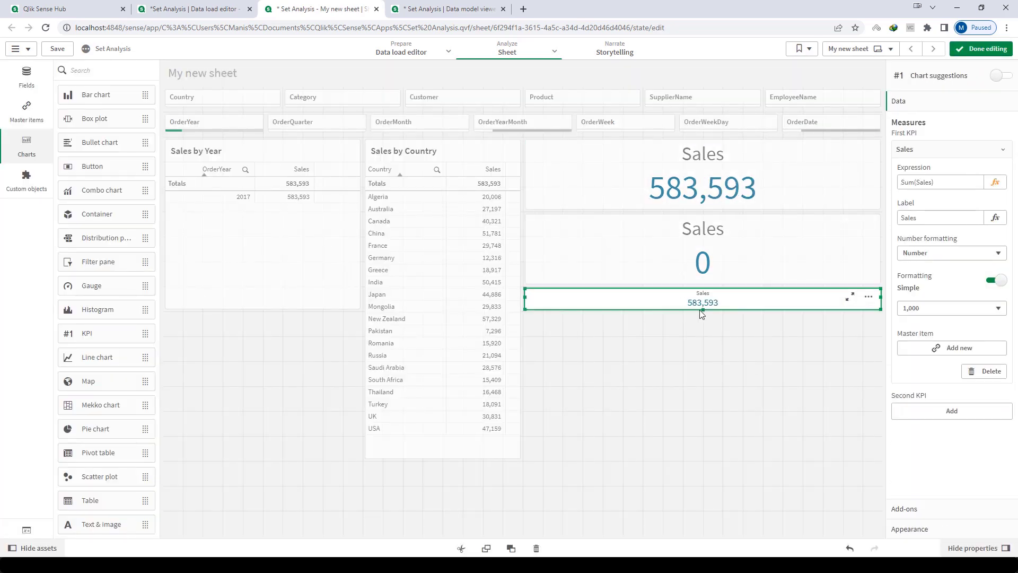
{"action": "left_click_drag", "start_coordinate": [702, 311], "coordinate": [708, 369]}
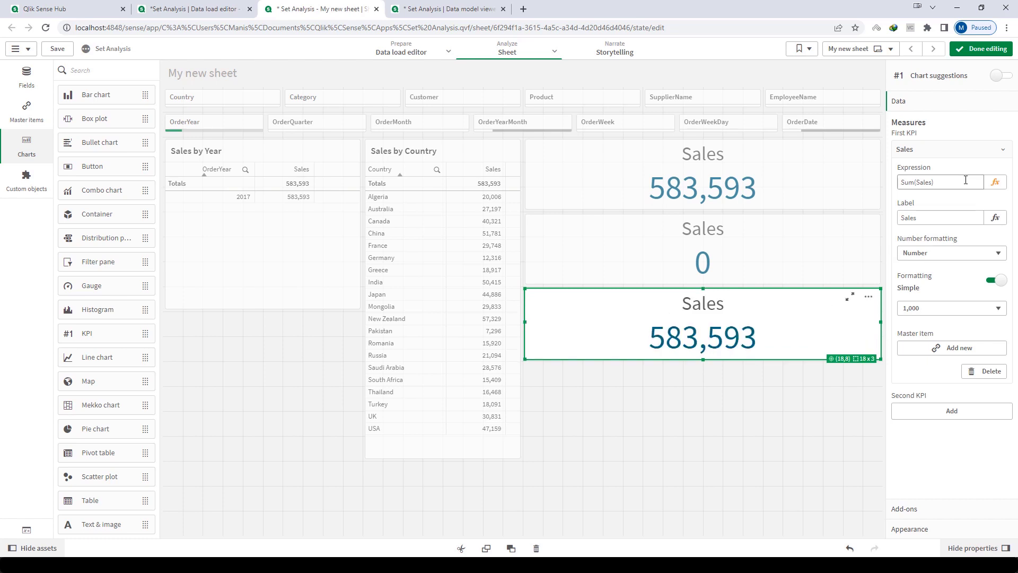
Step: Set the new KPI's expression to Sum({<OrderYear = {2022}>}Sales) and apply it
{"action": "left_click", "coordinate": [995, 183]}
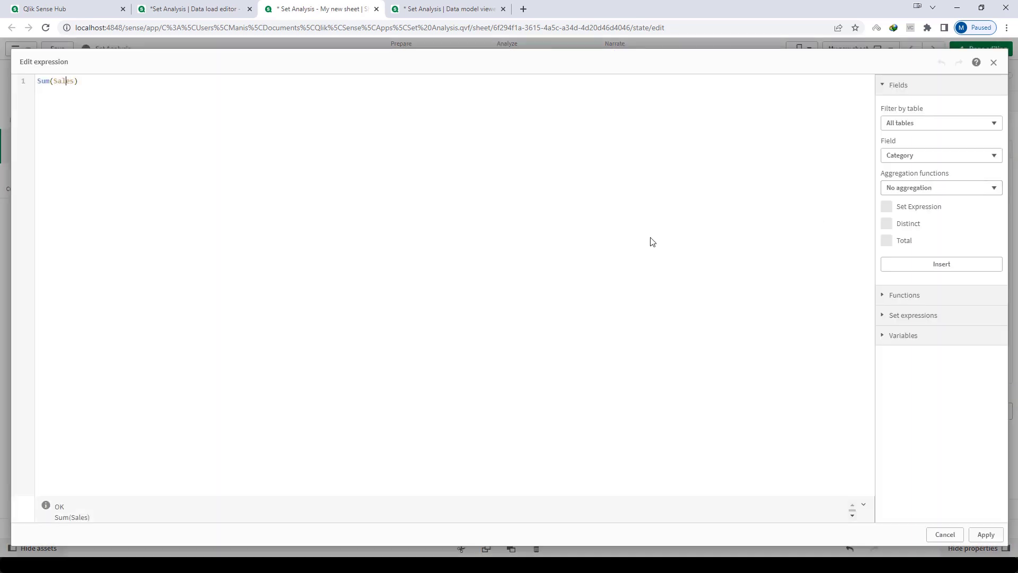
{"action": "key", "text": "Left"}
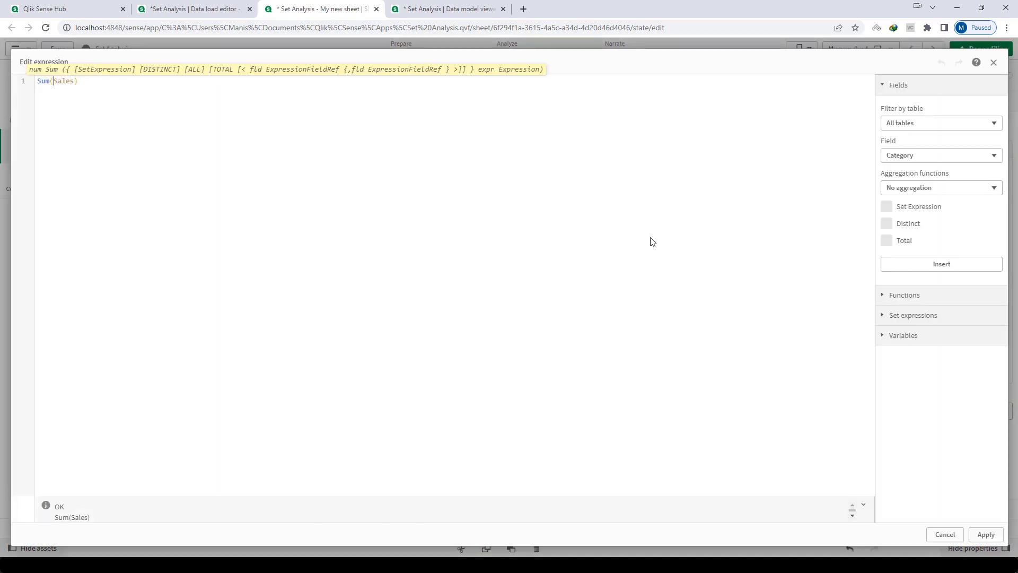
{"action": "type", "text": "{}"}
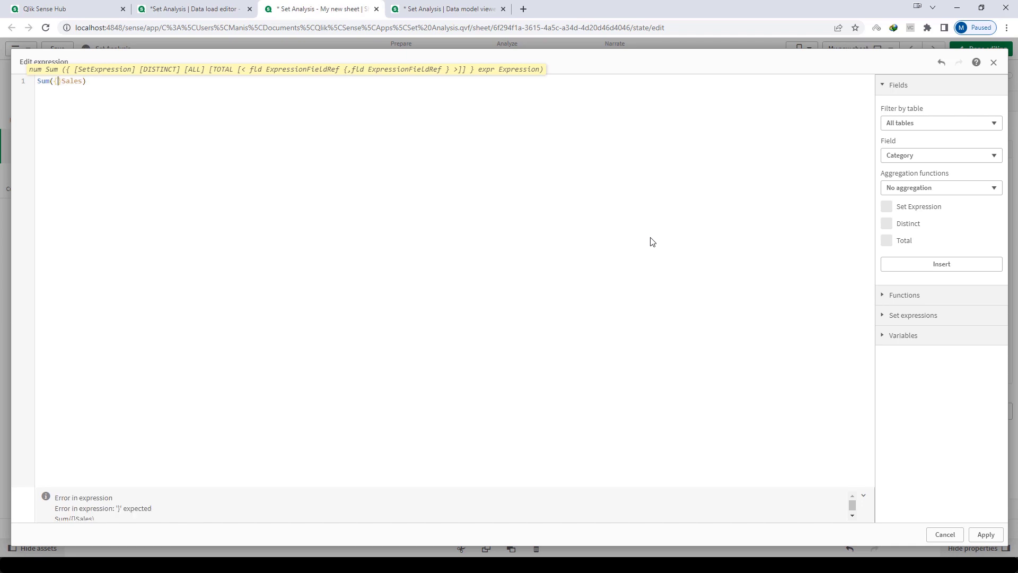
{"action": "key", "text": "Left"}
{"action": "type", "text": "<>"}
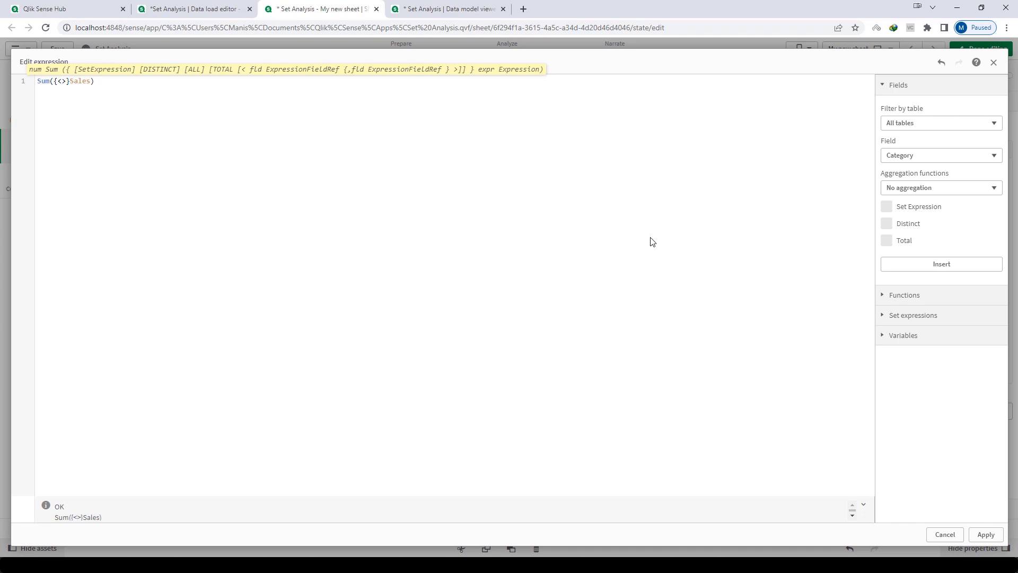
{"action": "type", "text": "OrderYear = {20"}
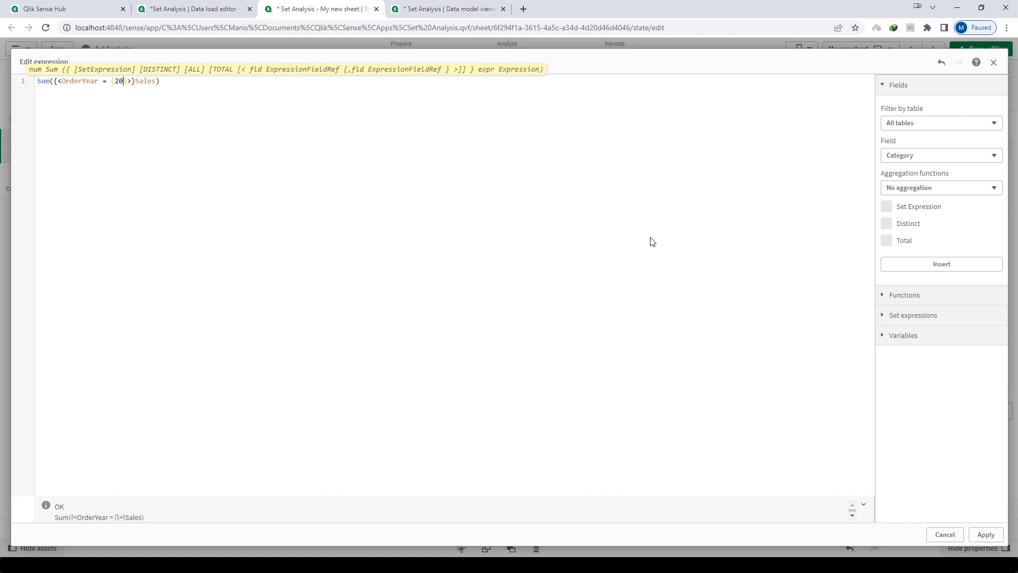
{"action": "type", "text": "22"}
{"action": "left_click", "coordinate": [986, 538]}
Step: Swap the 2017 filter for OrderYear 2018 to test the KPIs, then clear it and resume editing
{"action": "left_click", "coordinate": [981, 48]}
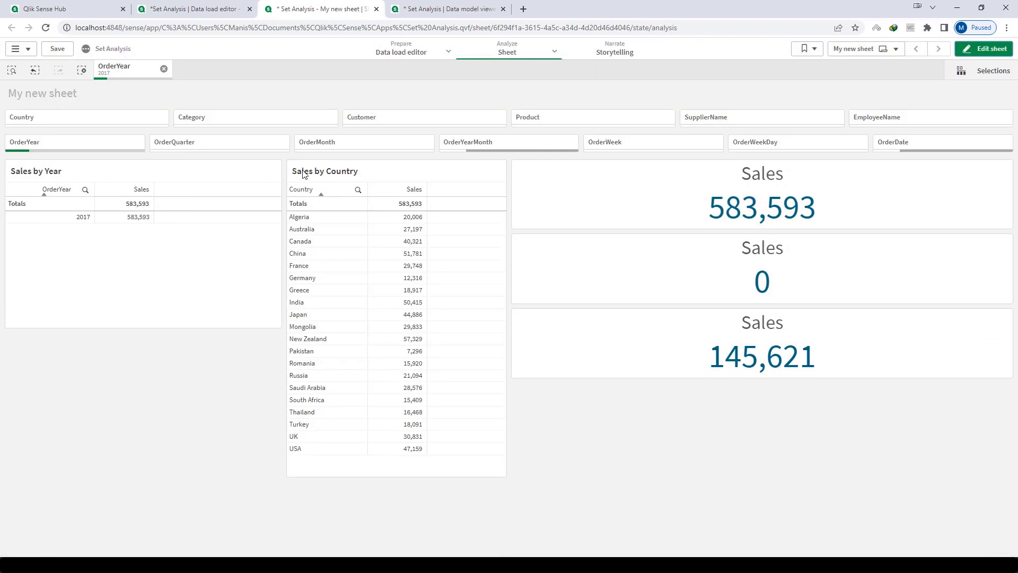
{"action": "left_click", "coordinate": [82, 70]}
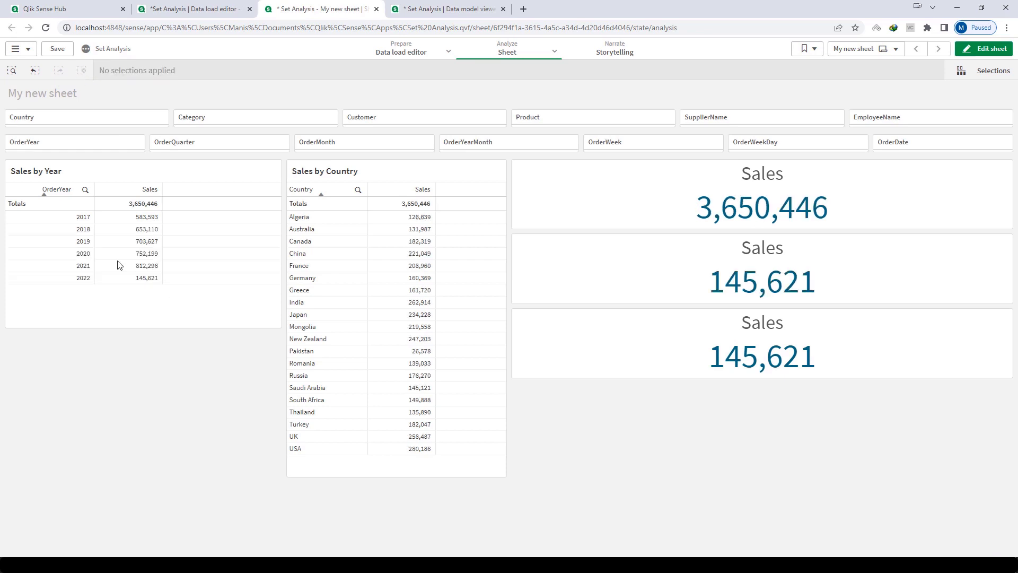
{"action": "left_click", "coordinate": [83, 229]}
{"action": "left_click", "coordinate": [80, 172]}
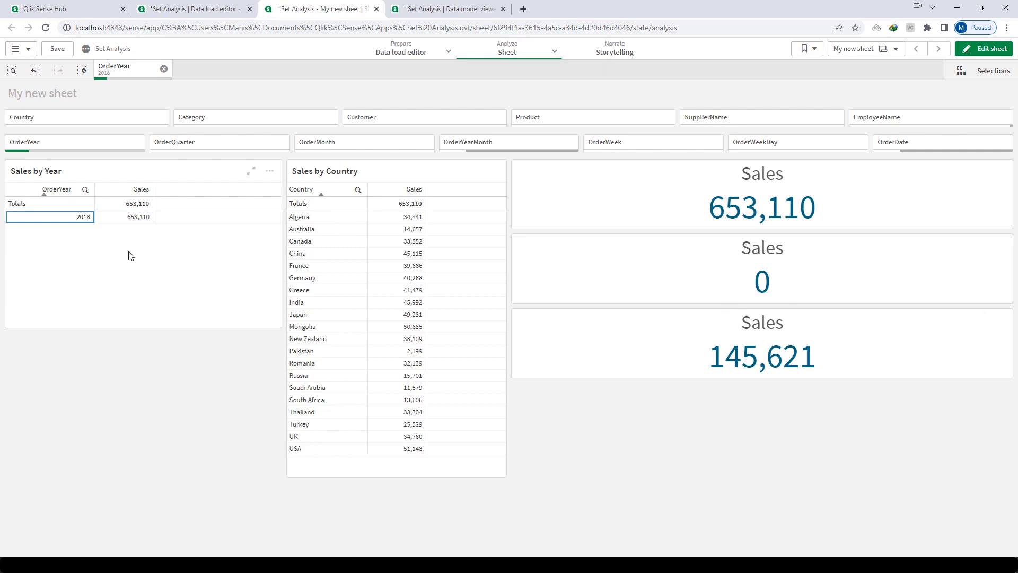
{"action": "left_click", "coordinate": [82, 70]}
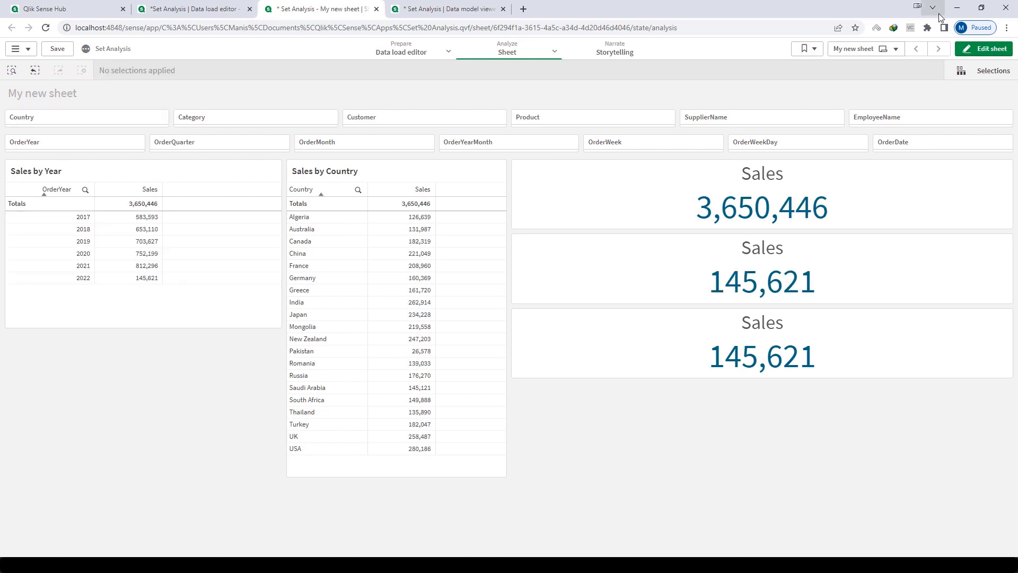
{"action": "left_click", "coordinate": [970, 49]}
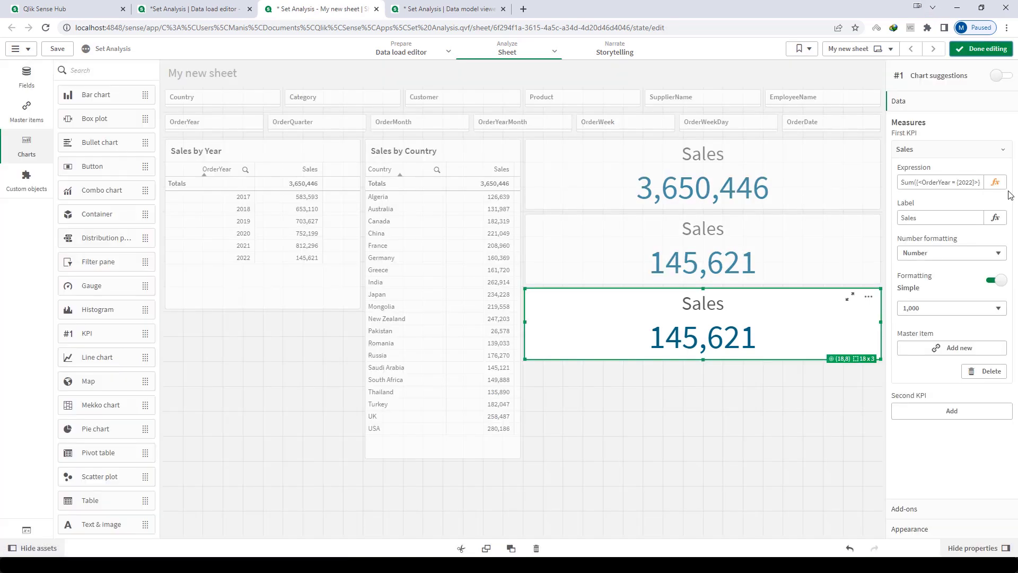
Step: Review the third KPI's set expression and select its full text for reuse
{"action": "left_click", "coordinate": [995, 182]}
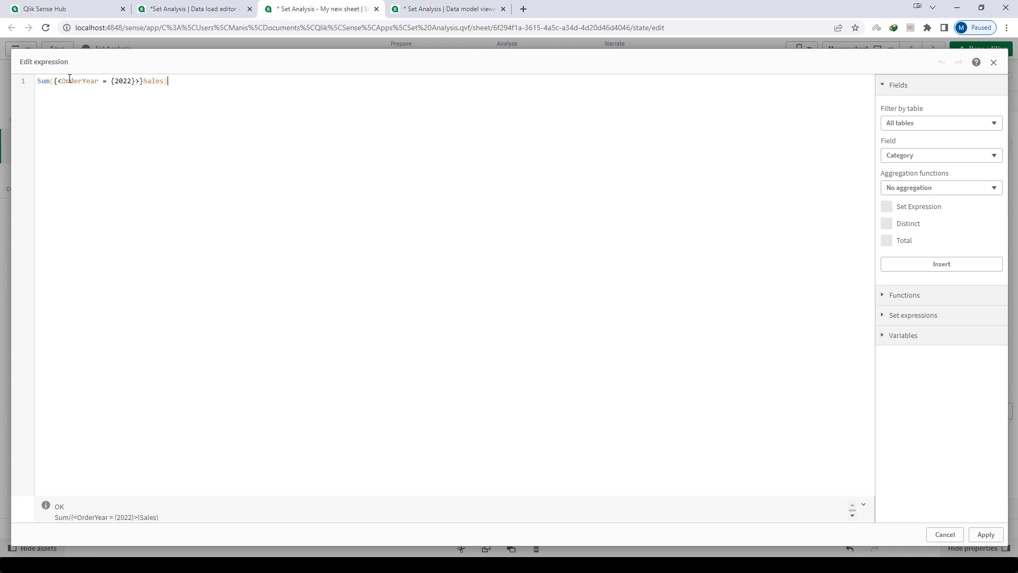
{"action": "left_click_drag", "start_coordinate": [62, 81], "coordinate": [137, 82]}
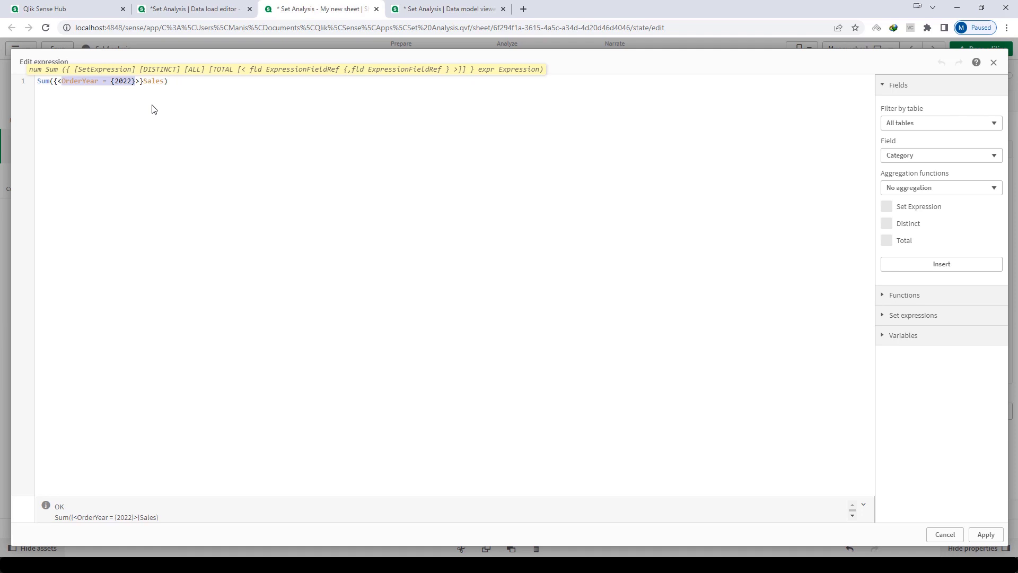
{"action": "left_click", "coordinate": [986, 535]}
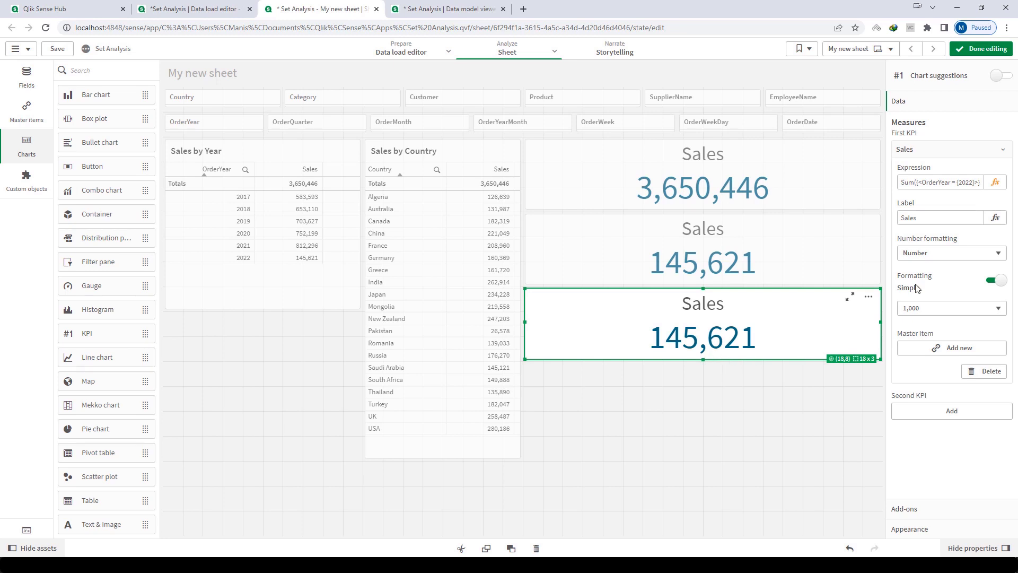
{"action": "left_click", "coordinate": [995, 183]}
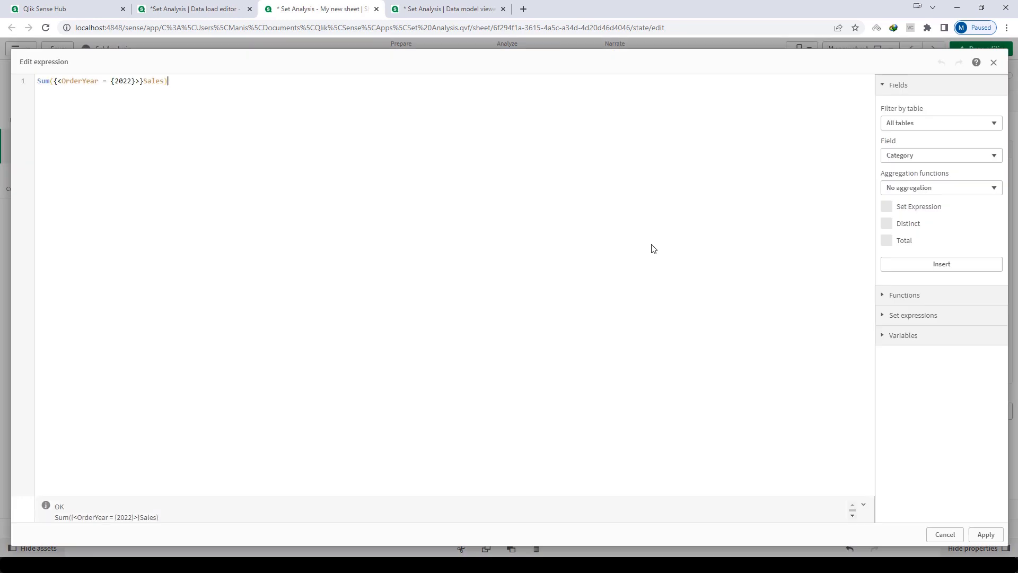
{"action": "key", "text": "ctrl+a"}
{"action": "left_click", "coordinate": [982, 533]}
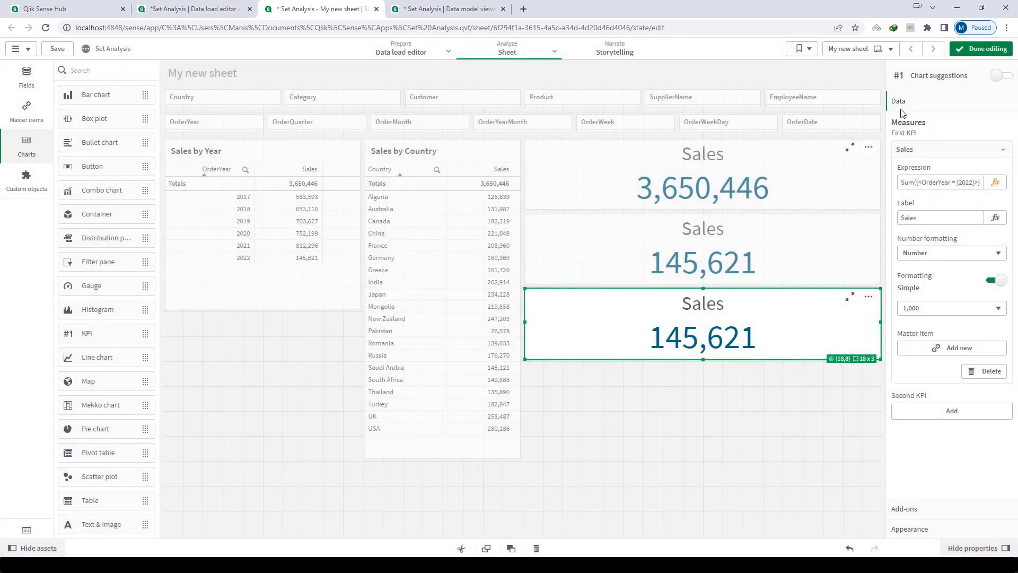
{"action": "left_click", "coordinate": [981, 49]}
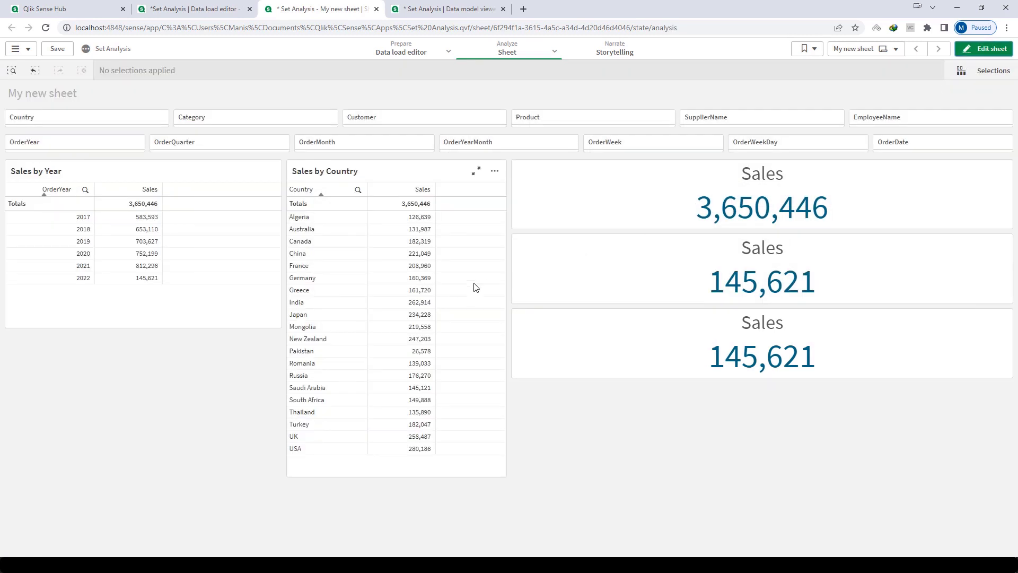
{"action": "left_click", "coordinate": [968, 49]}
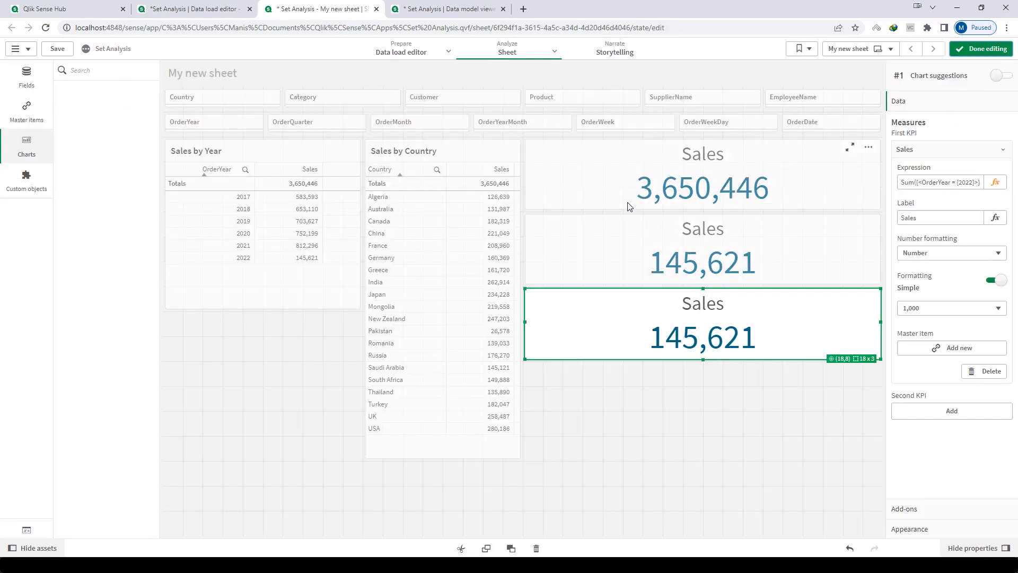
Step: Narrow all three Sales KPIs by dragging their left edges rightwards
{"action": "left_click", "coordinate": [594, 206]}
{"action": "left_click_drag", "start_coordinate": [525, 183], "coordinate": [621, 185]}
{"action": "left_click", "coordinate": [594, 280]}
{"action": "left_click_drag", "start_coordinate": [526, 248], "coordinate": [621, 243]}
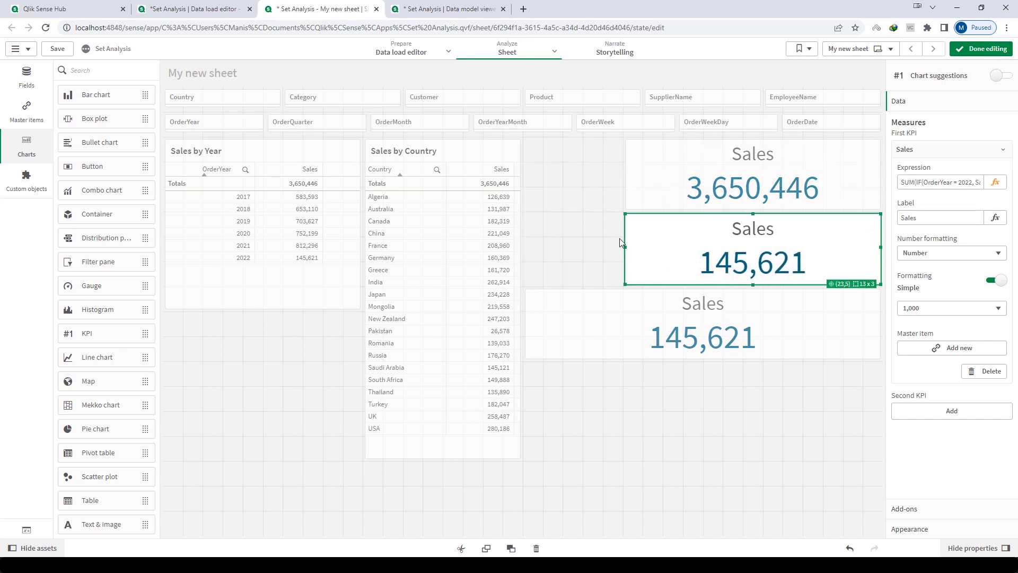
{"action": "left_click", "coordinate": [601, 326]}
{"action": "left_click_drag", "start_coordinate": [525, 320], "coordinate": [624, 317]}
Step: Replace the Sales by Country table's Sales column expression with Sum({<OrderYear = {2022}>}Sales)
{"action": "left_click", "coordinate": [501, 317]}
{"action": "left_click", "coordinate": [949, 168]}
{"action": "left_click", "coordinate": [987, 197]}
{"action": "key", "text": "ctrl+a"}
{"action": "type", "text": "Sum({<OrderYear = {2022}>}Sales)"}
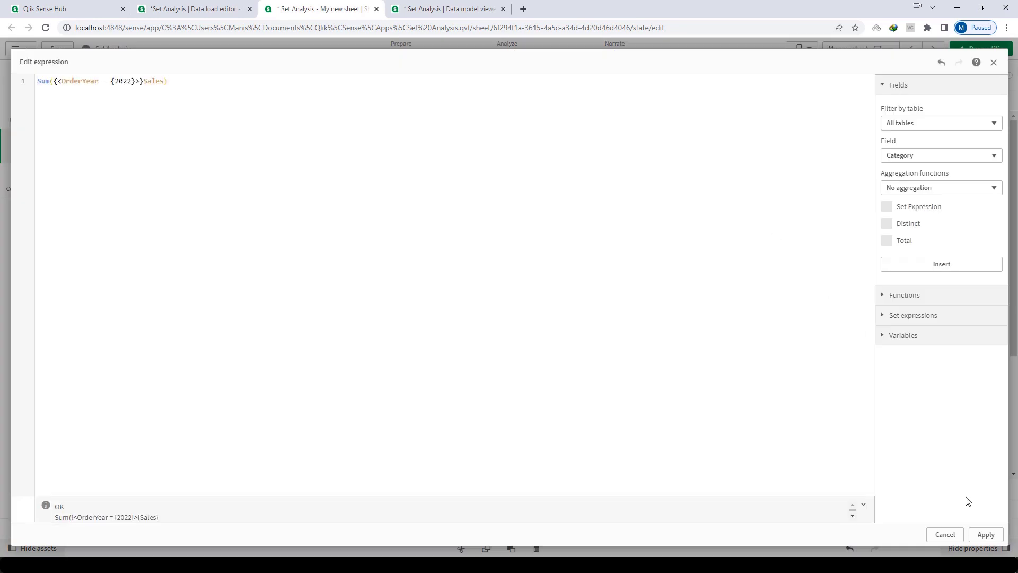
{"action": "left_click", "coordinate": [985, 534]}
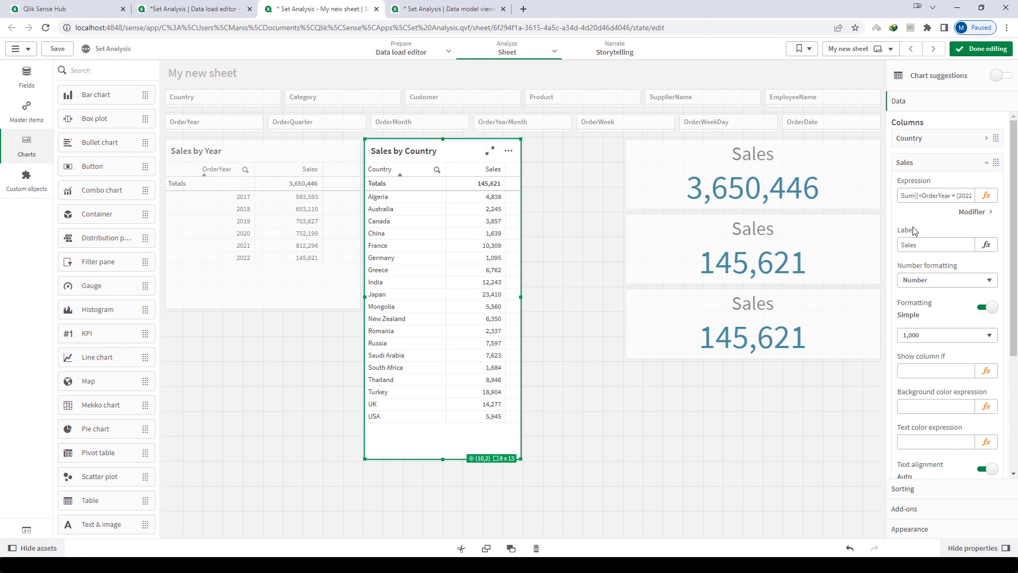
Step: Add a new measure column to Sales by Country using the copied sales expression with the year set to 2021
{"action": "left_click", "coordinate": [986, 195]}
{"action": "key", "text": "ctrl+a"}
{"action": "key", "text": "ctrl+c"}
{"action": "left_click", "coordinate": [986, 534]}
{"action": "left_click", "coordinate": [945, 162]}
{"action": "left_click", "coordinate": [931, 186]}
{"action": "left_click", "coordinate": [932, 227]}
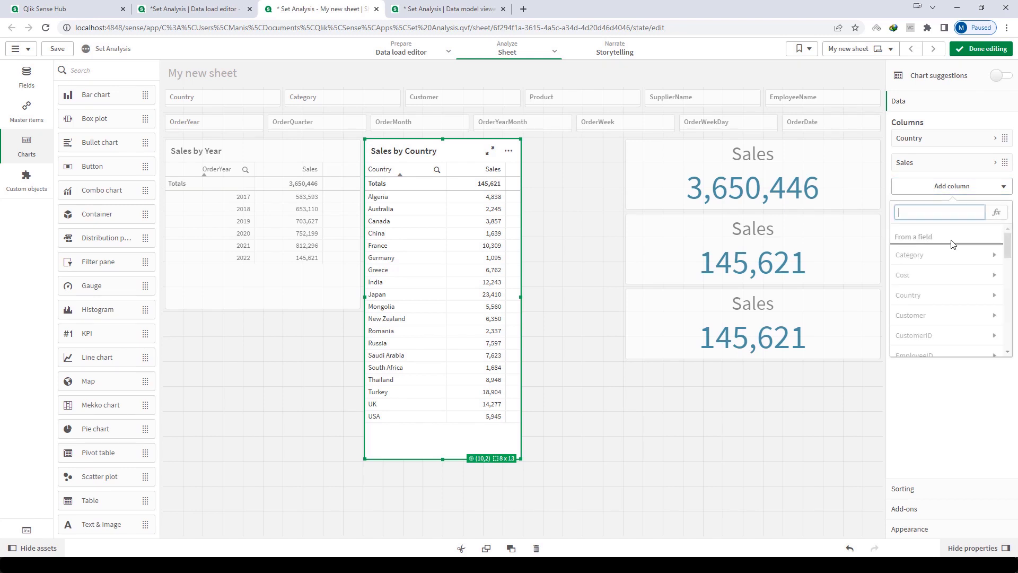
{"action": "left_click", "coordinate": [987, 219]}
{"action": "key", "text": "ctrl+v"}
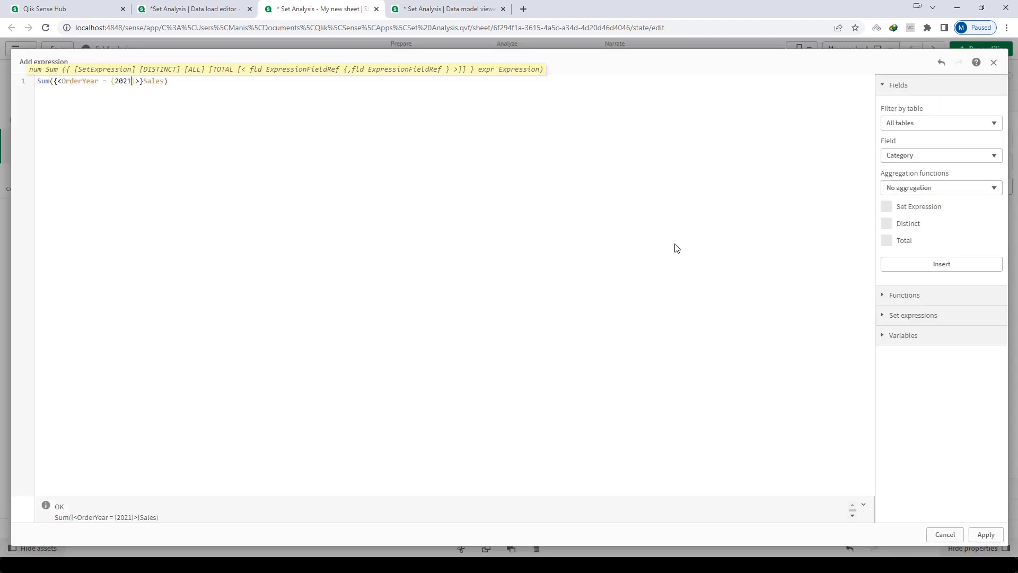
{"action": "left_click", "coordinate": [984, 540]}
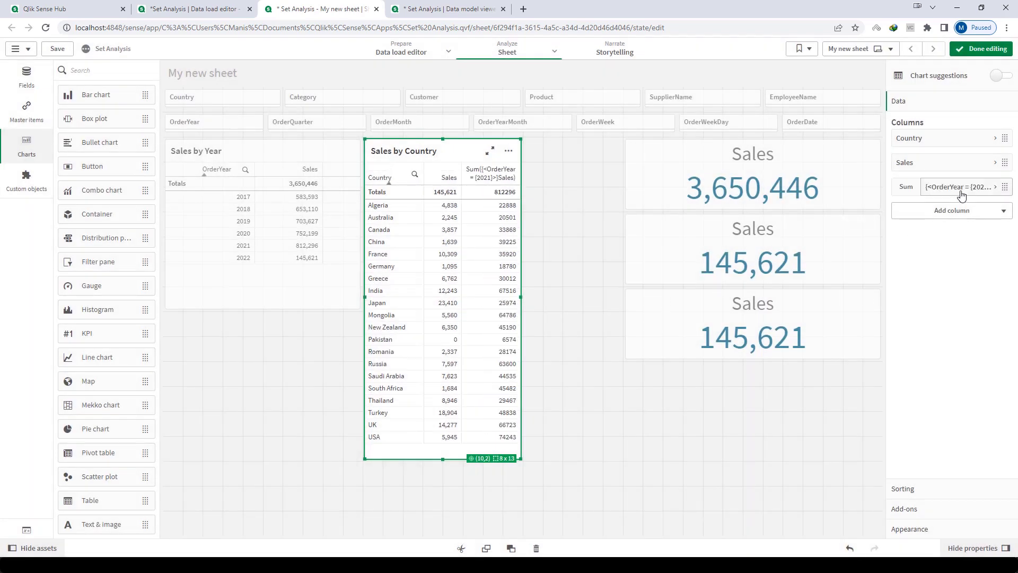
Step: Format the new column as Number 1,000 and label it 'Sales 2021'
{"action": "left_click", "coordinate": [933, 186]}
{"action": "left_click", "coordinate": [934, 303]}
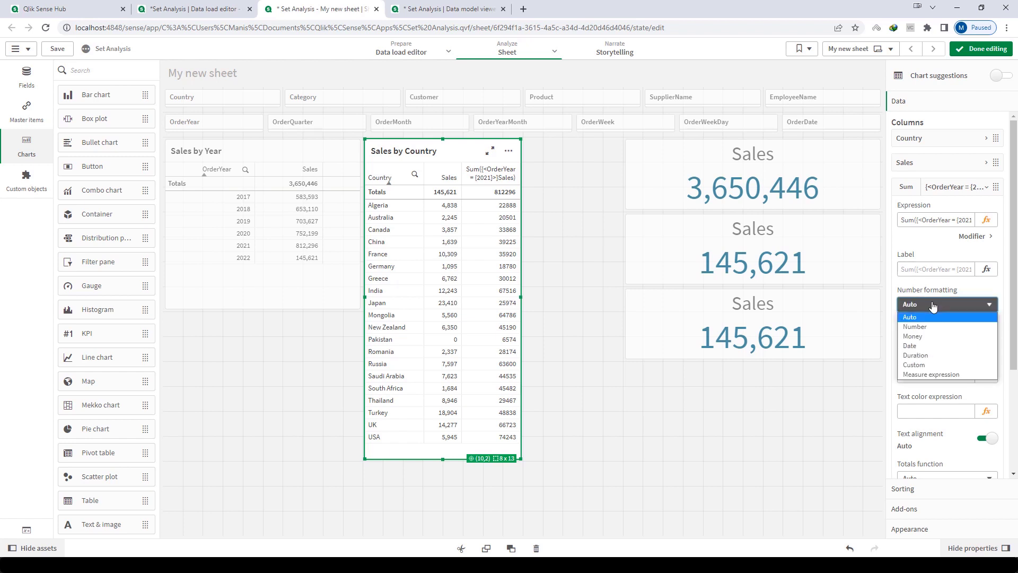
{"action": "left_click", "coordinate": [929, 327]}
{"action": "left_click", "coordinate": [922, 362]}
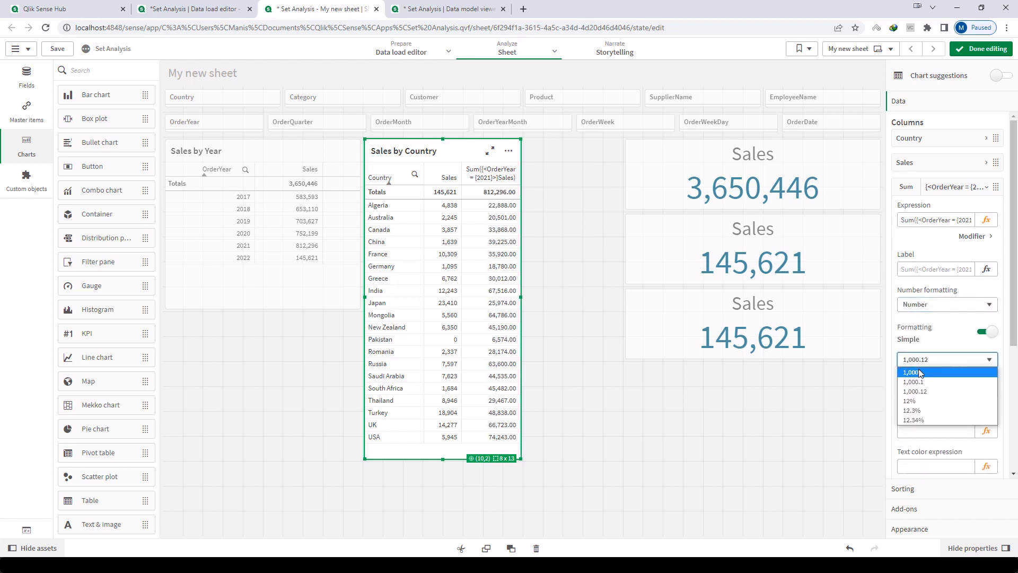
{"action": "left_click", "coordinate": [920, 374]}
{"action": "left_click", "coordinate": [923, 270]}
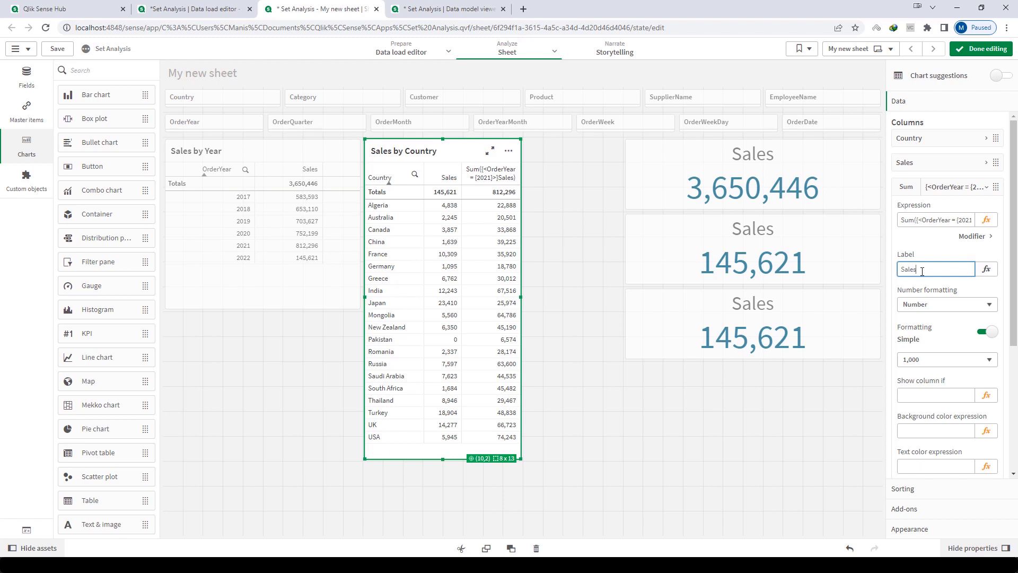
{"action": "type", "text": "Sales 2021"}
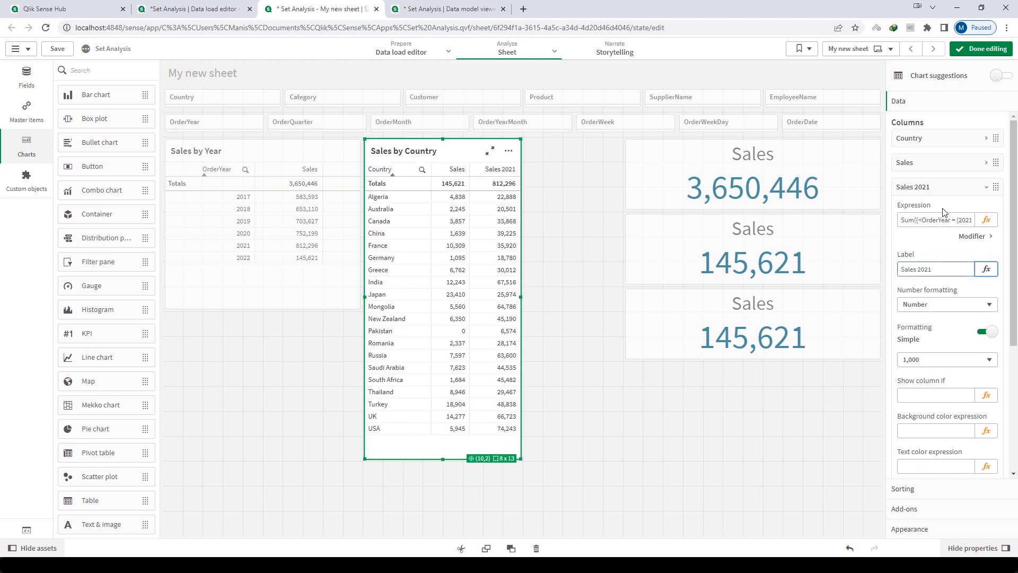
Step: Relabel the original sales column 'Sales 2022' and finish editing the sheet
{"action": "left_click", "coordinate": [938, 187]}
{"action": "left_click", "coordinate": [952, 162]}
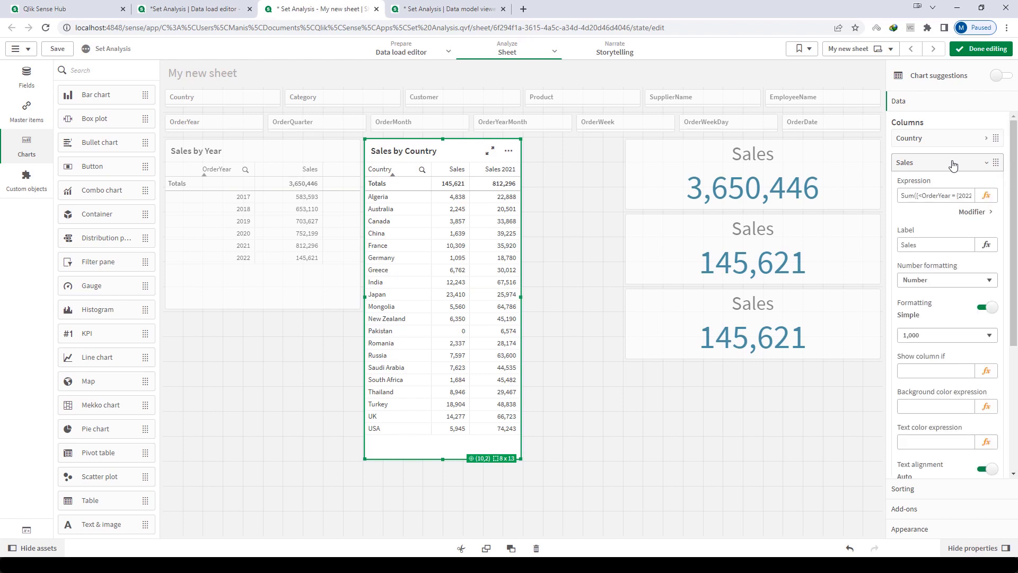
{"action": "left_click", "coordinate": [921, 245]}
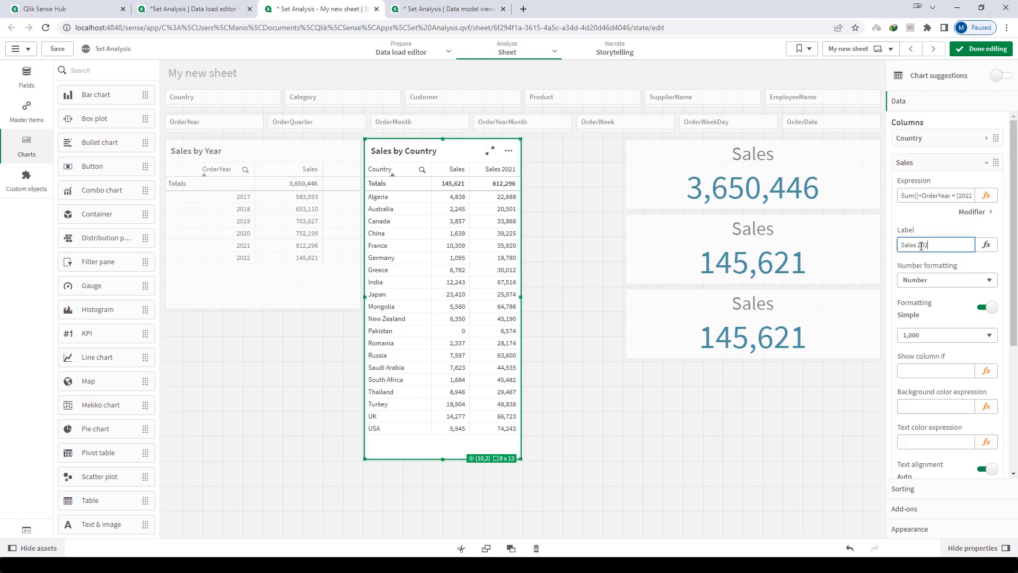
{"action": "type", "text": "2022"}
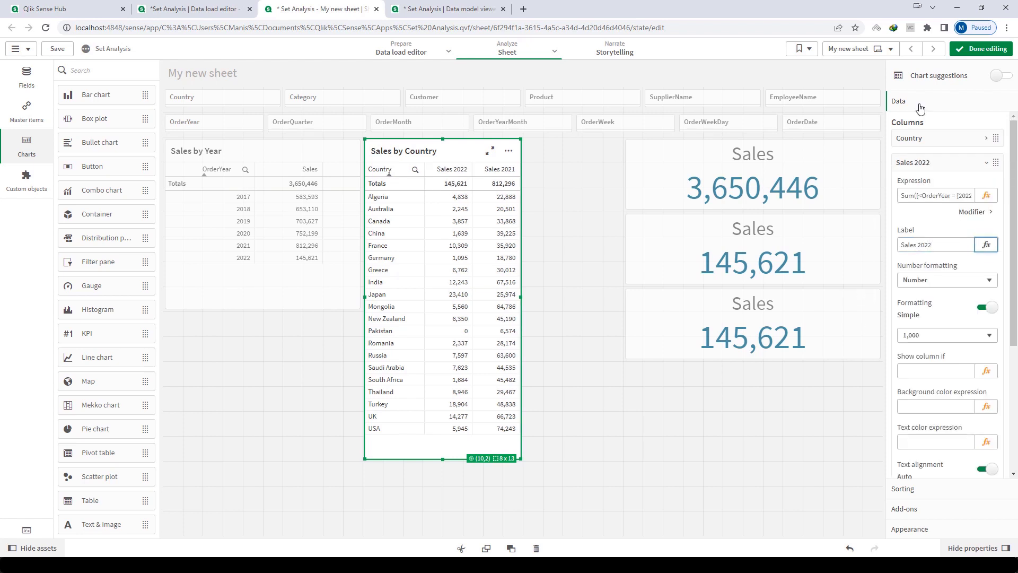
{"action": "left_click", "coordinate": [983, 48]}
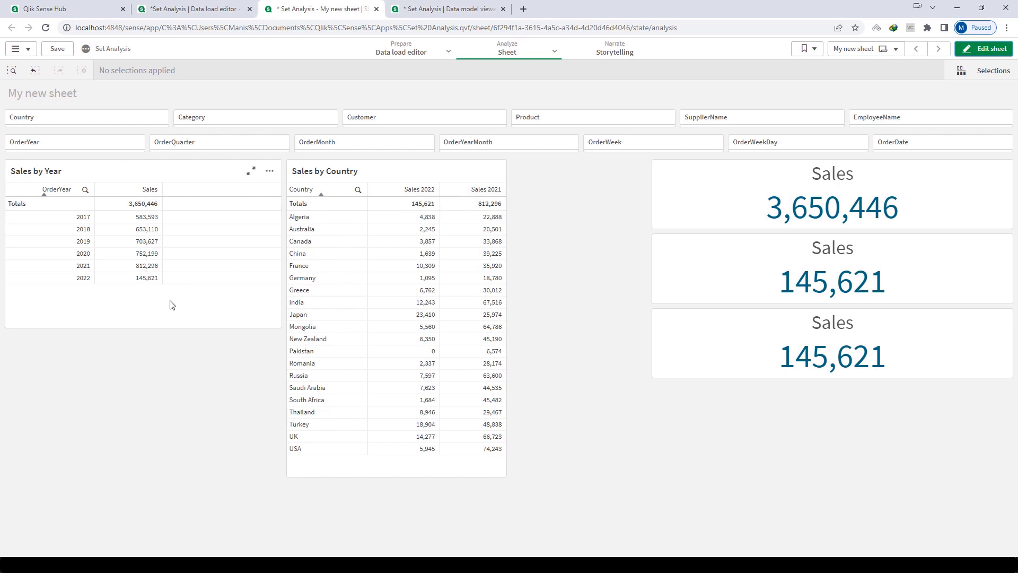
Step: Return to editing the Sales by Country table and copy the Sales 2022 column expression
{"action": "left_click", "coordinate": [984, 48]}
{"action": "left_click", "coordinate": [432, 268]}
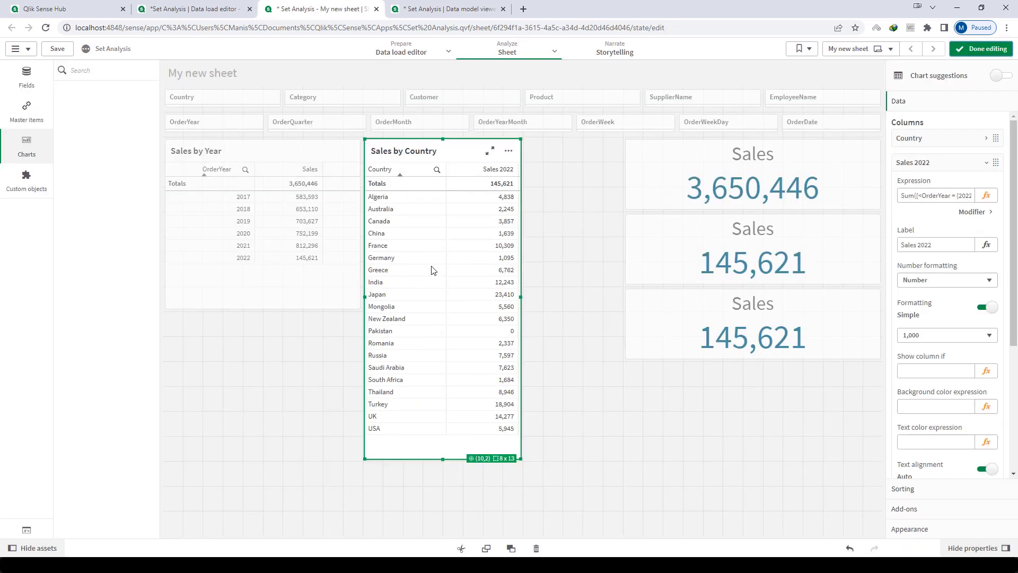
{"action": "left_click", "coordinate": [944, 162]}
{"action": "left_click", "coordinate": [944, 163]}
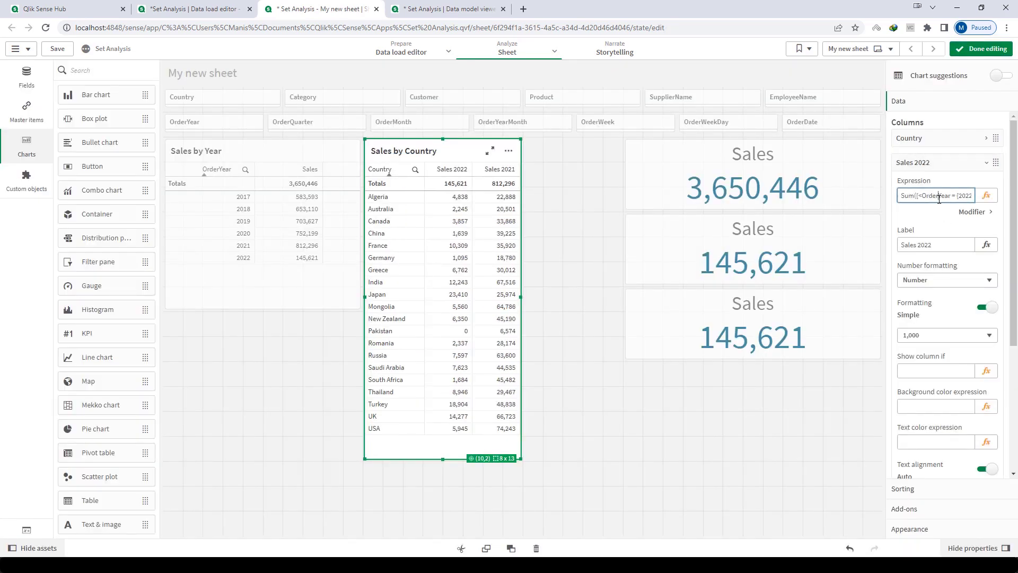
{"action": "left_click", "coordinate": [936, 195]}
{"action": "left_click", "coordinate": [944, 163]}
Step: Add a measure column dividing the 2022 sales sum by the 2021 sales sum
{"action": "left_click", "coordinate": [945, 212]}
{"action": "left_click", "coordinate": [937, 253]}
{"action": "left_click", "coordinate": [996, 233]}
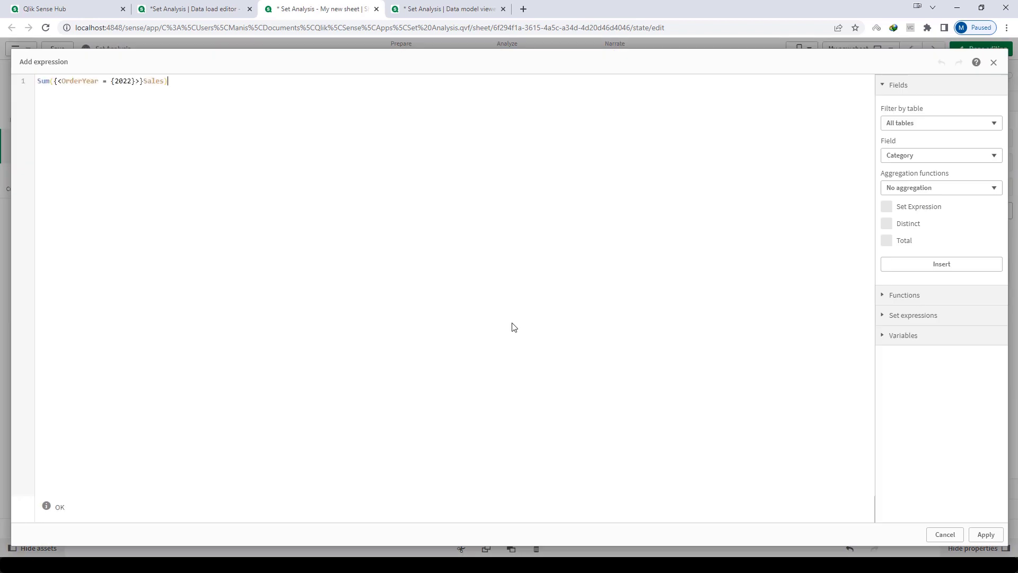
{"action": "type", "text": "/"}
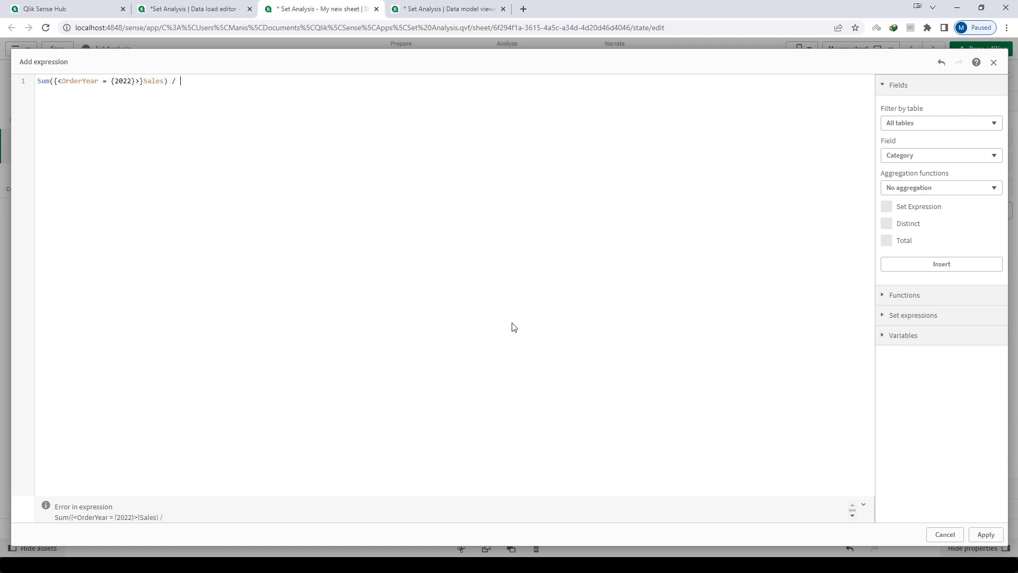
{"action": "key", "text": "ctrl+v"}
{"action": "key", "text": "Left"}
{"action": "key", "text": "Left"}
{"action": "key", "text": "Left"}
{"action": "key", "text": "Left"}
{"action": "key", "text": "Left"}
{"action": "key", "text": "Left"}
{"action": "key", "text": "Left"}
{"action": "key", "text": "Left"}
{"action": "key", "text": "Left"}
{"action": "key", "text": "Left"}
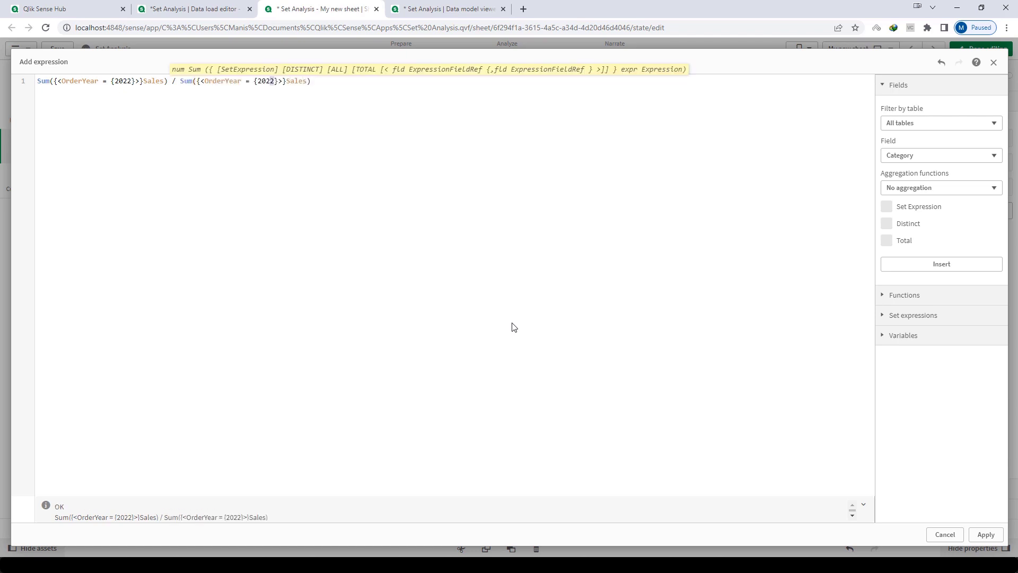
{"action": "key", "text": "Delete"}
{"action": "type", "text": "1"}
{"action": "left_click", "coordinate": [987, 535]}
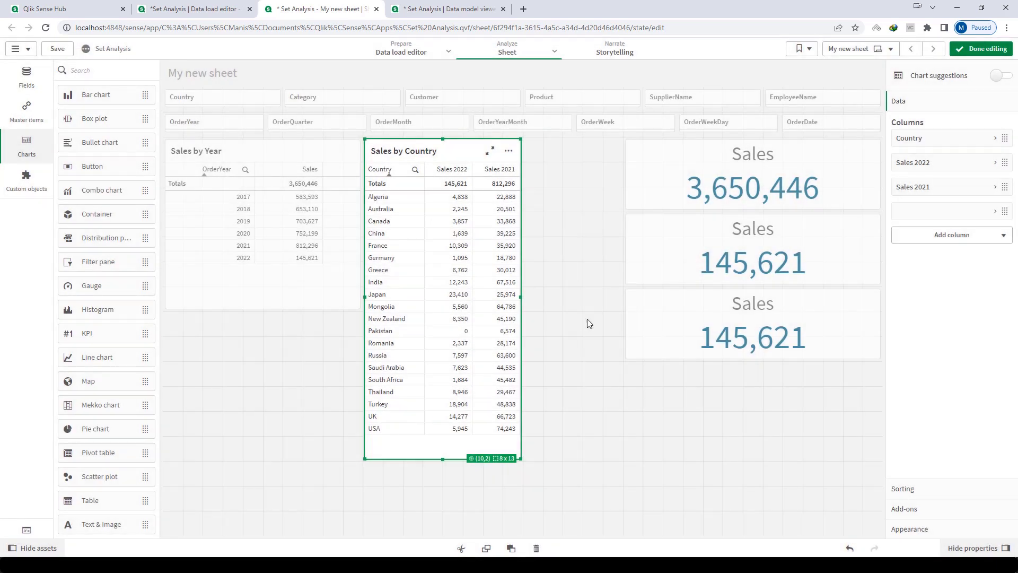
Step: Widen the table, label the ratio column '% Achieved' with 12.34% format, and finish editing
{"action": "left_click_drag", "start_coordinate": [522, 297], "coordinate": [581, 297]}
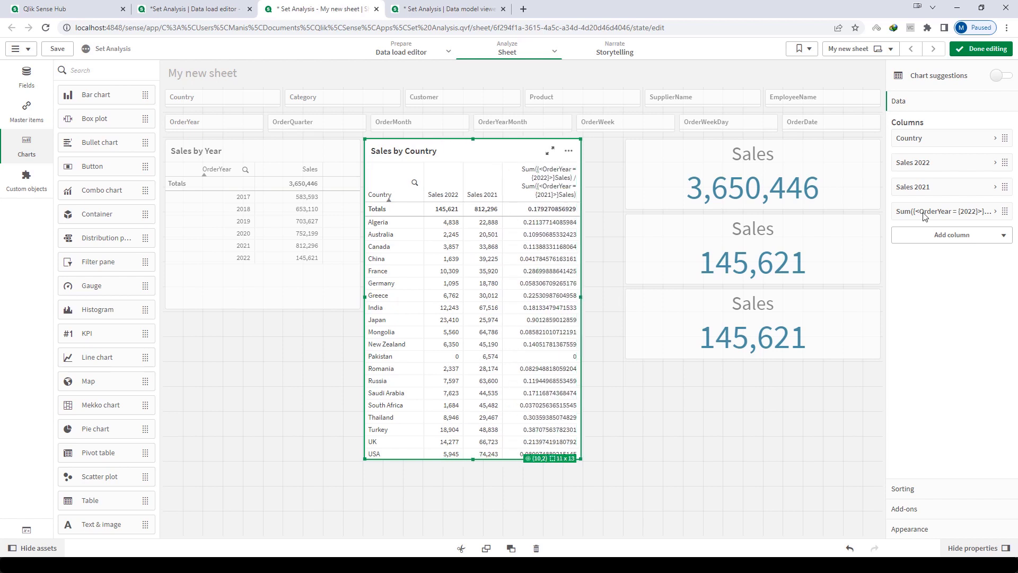
{"action": "left_click", "coordinate": [928, 211]}
{"action": "left_click", "coordinate": [928, 291]}
{"action": "type", "text": "% Achieved"}
{"action": "left_click", "coordinate": [924, 332]}
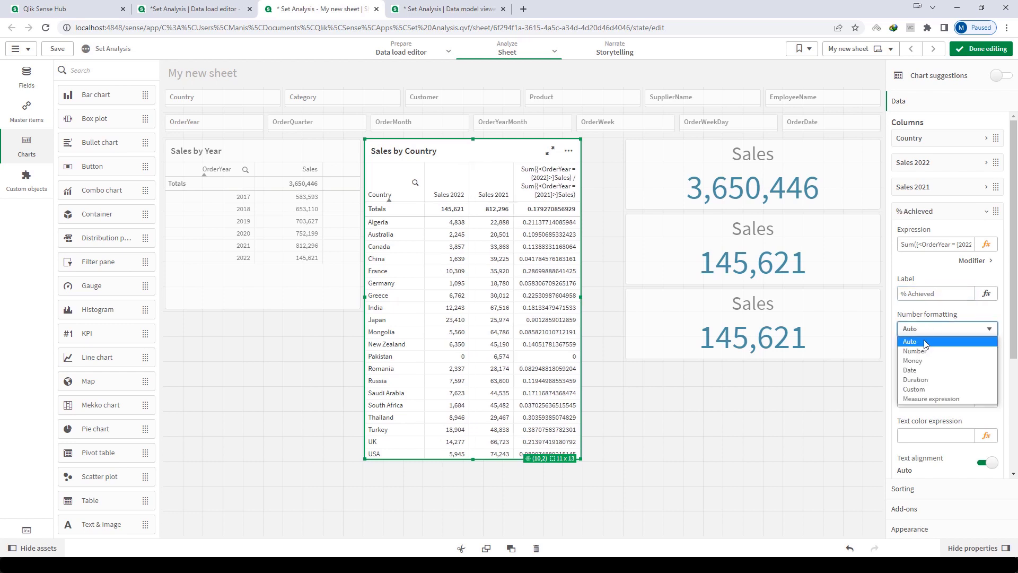
{"action": "left_click", "coordinate": [916, 351]}
{"action": "left_click", "coordinate": [935, 384]}
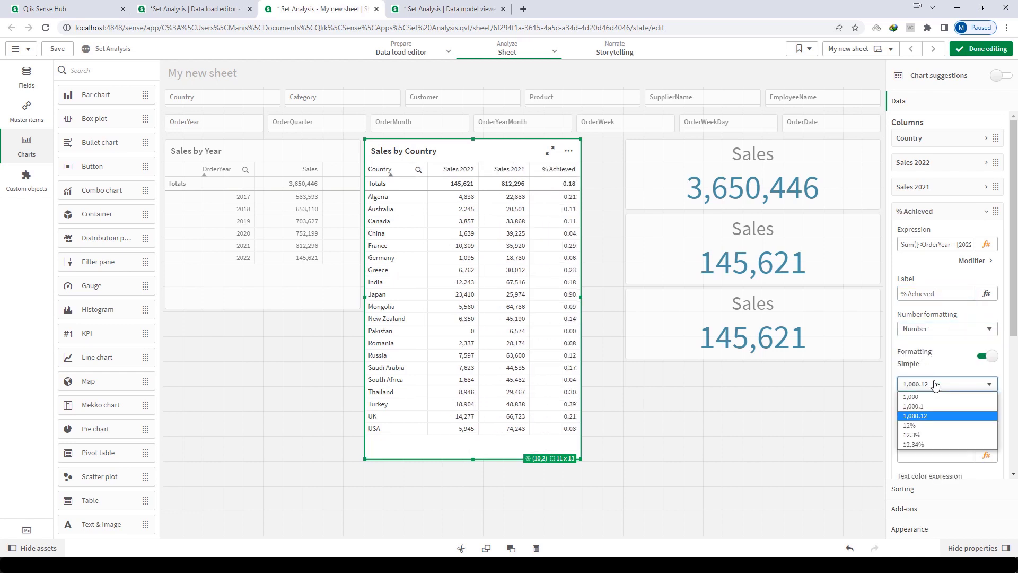
{"action": "left_click", "coordinate": [914, 444]}
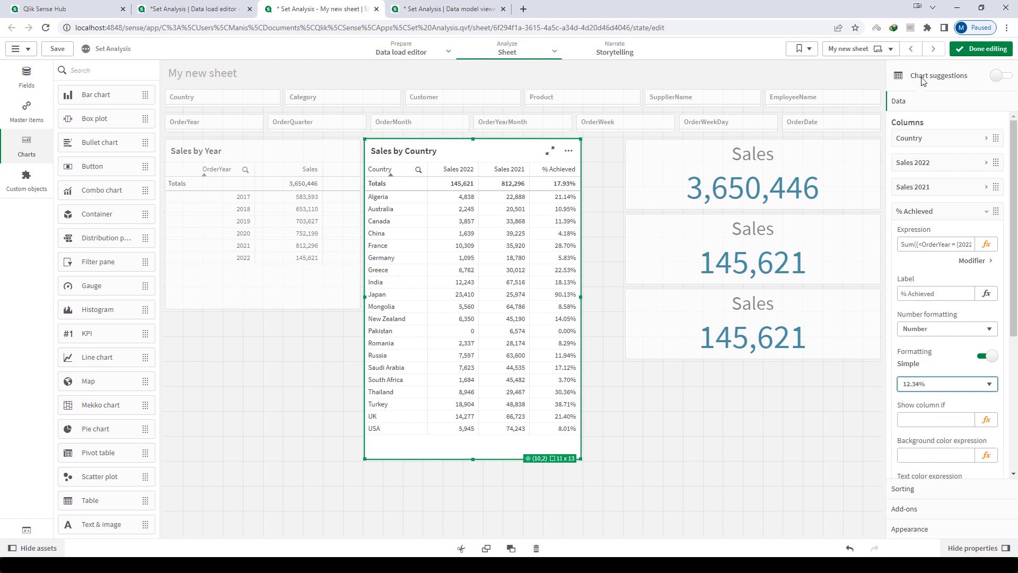
{"action": "left_click", "coordinate": [982, 49]}
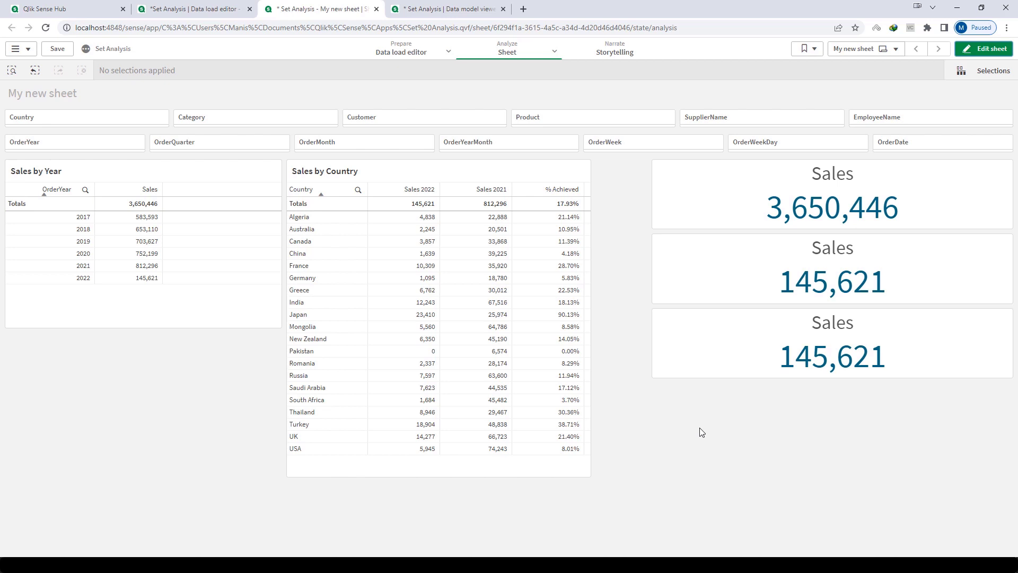
Step: Place a new KPI below the Sales KPIs with a Today() measure
{"action": "left_click", "coordinate": [983, 48]}
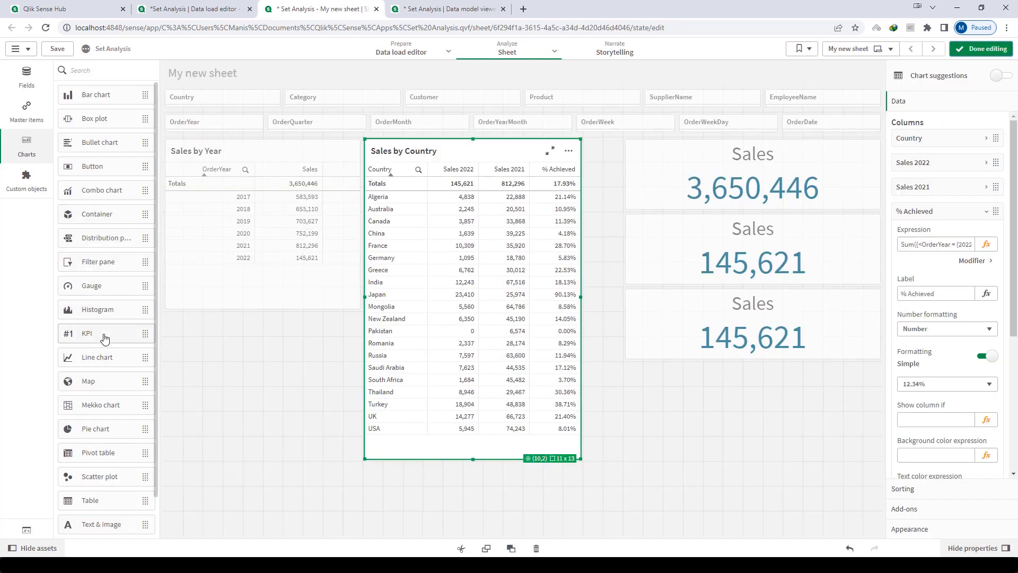
{"action": "left_click_drag", "start_coordinate": [87, 333], "coordinate": [632, 509]}
{"action": "left_click_drag", "start_coordinate": [586, 536], "coordinate": [623, 432]}
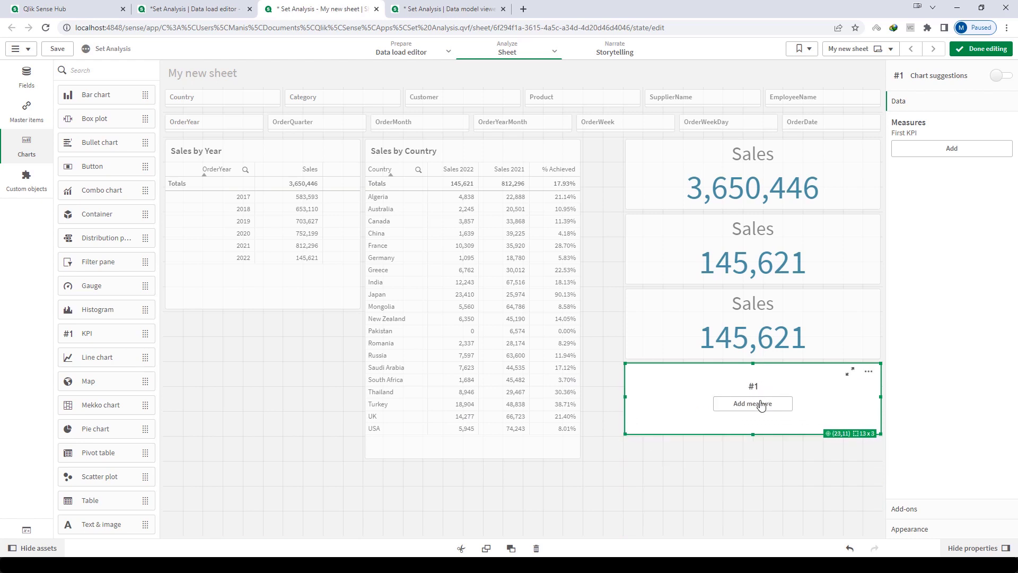
{"action": "left_click", "coordinate": [763, 405]}
{"action": "left_click", "coordinate": [904, 338]}
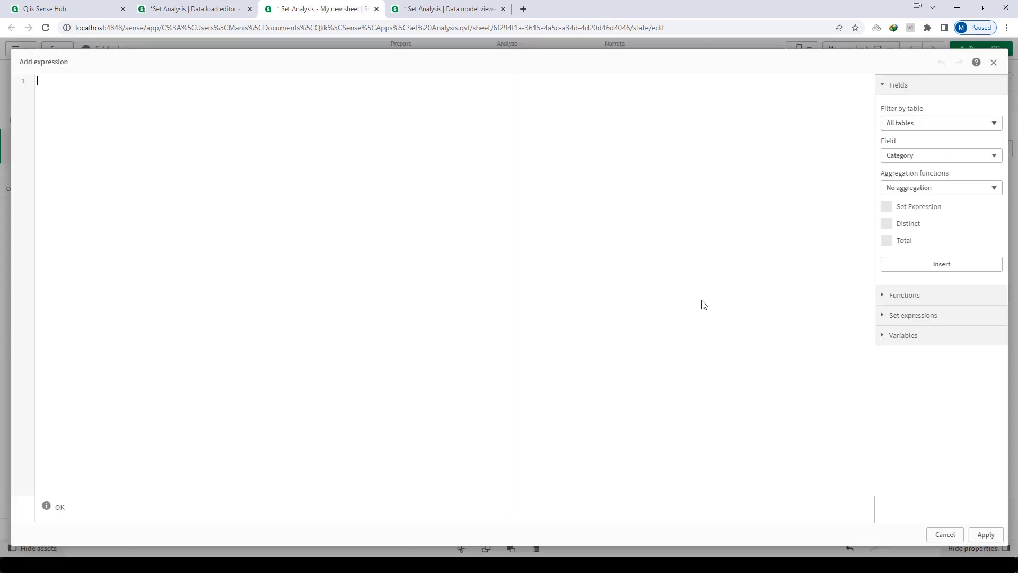
{"action": "type", "text": "Today()"}
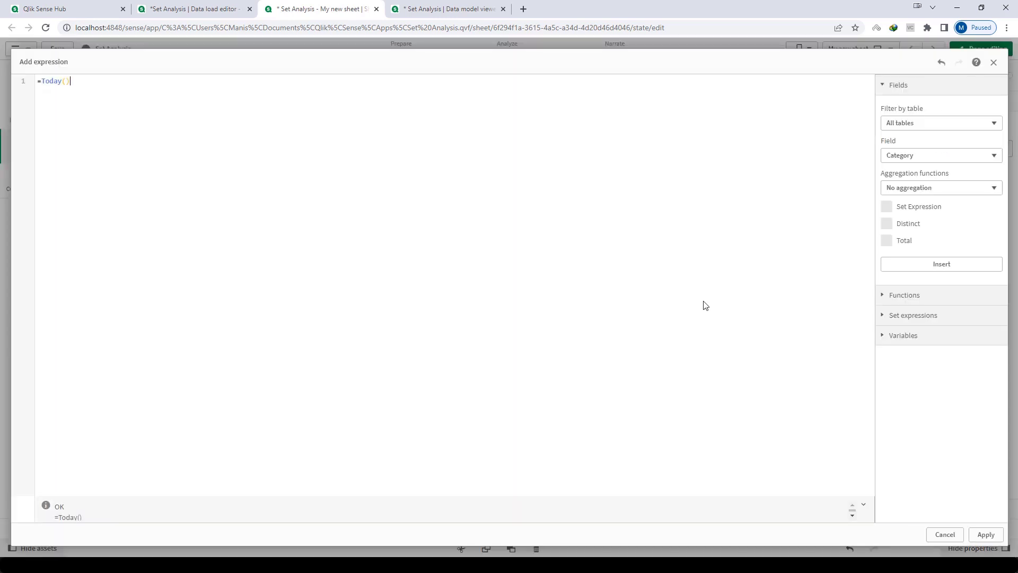
{"action": "left_click", "coordinate": [986, 534]}
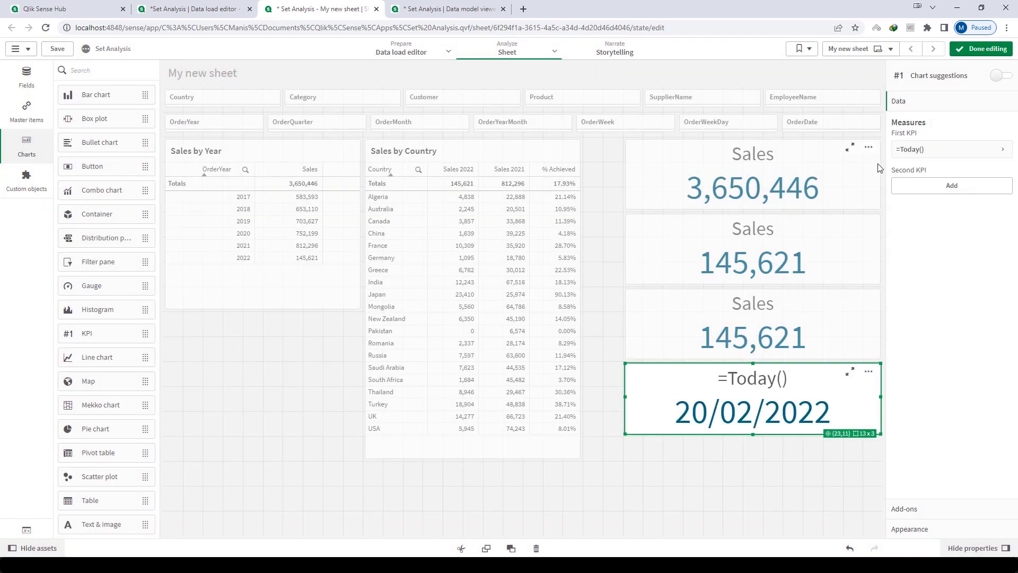
Step: Change the KPI measure to =Year(Today()) with Measure expression formatting, then copy the expression
{"action": "left_click", "coordinate": [934, 151]}
{"action": "left_click", "coordinate": [996, 182]}
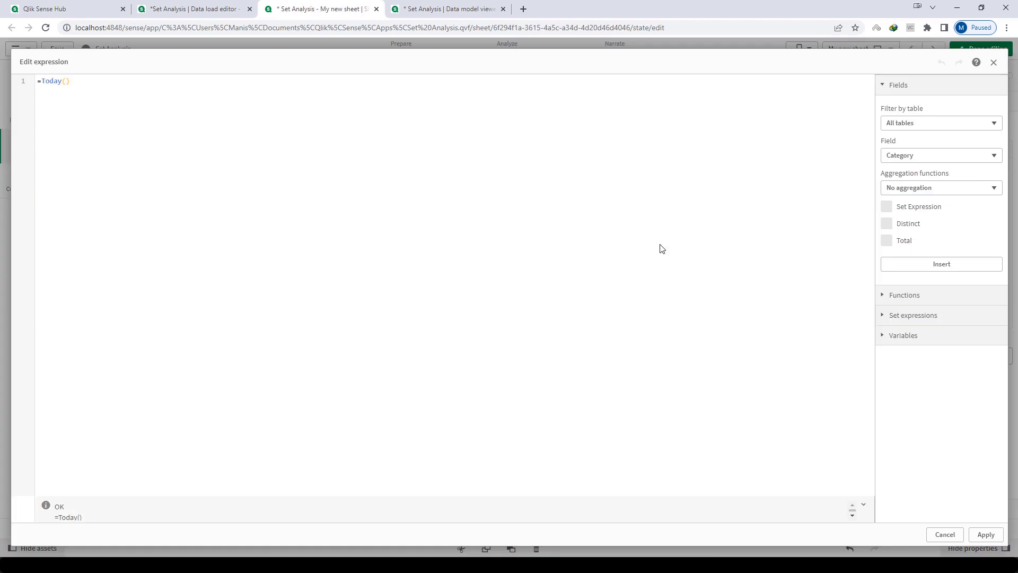
{"action": "type", "text": "Year("}
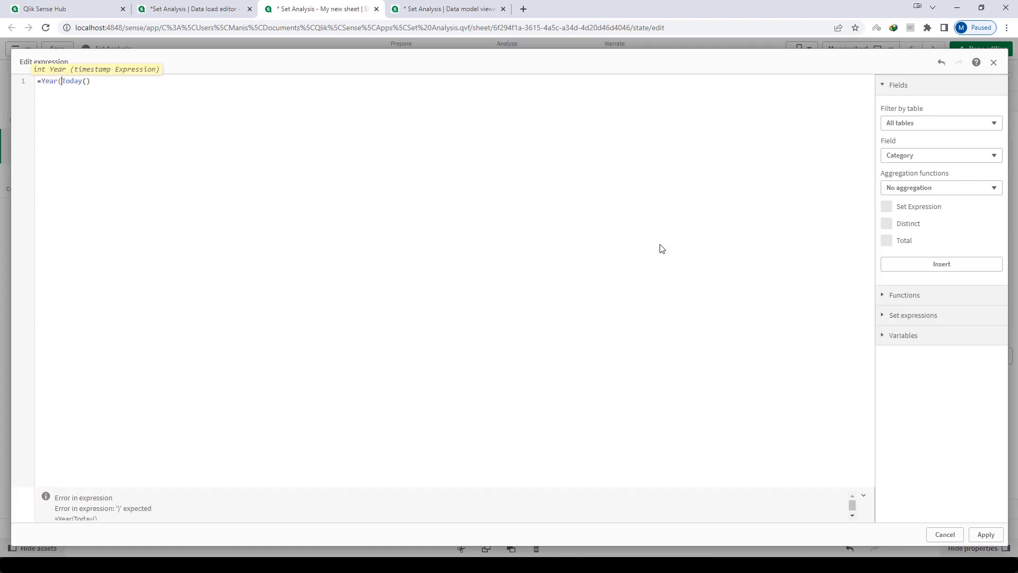
{"action": "key", "text": "End"}
{"action": "type", "text": ")"}
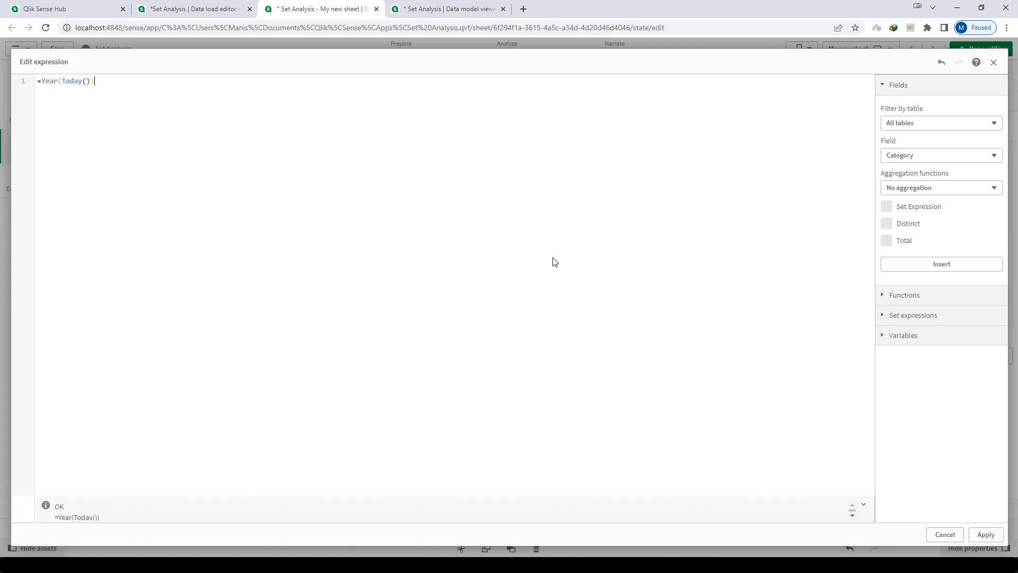
{"action": "left_click", "coordinate": [986, 535]}
{"action": "left_click", "coordinate": [954, 259]}
{"action": "left_click", "coordinate": [929, 323]}
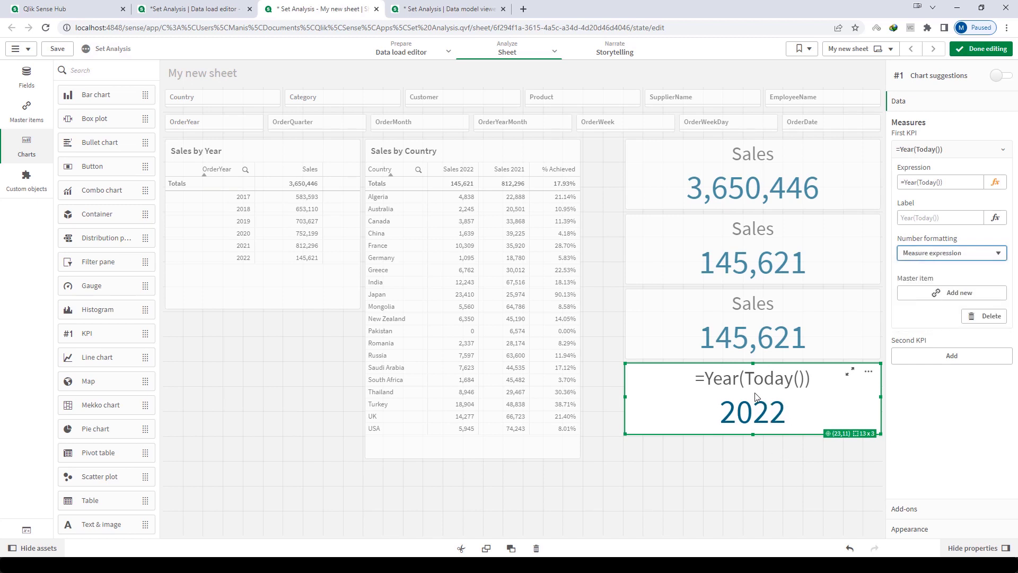
{"action": "left_click", "coordinate": [949, 184]}
{"action": "key", "text": "ctrl+a"}
{"action": "key", "text": "ctrl+c"}
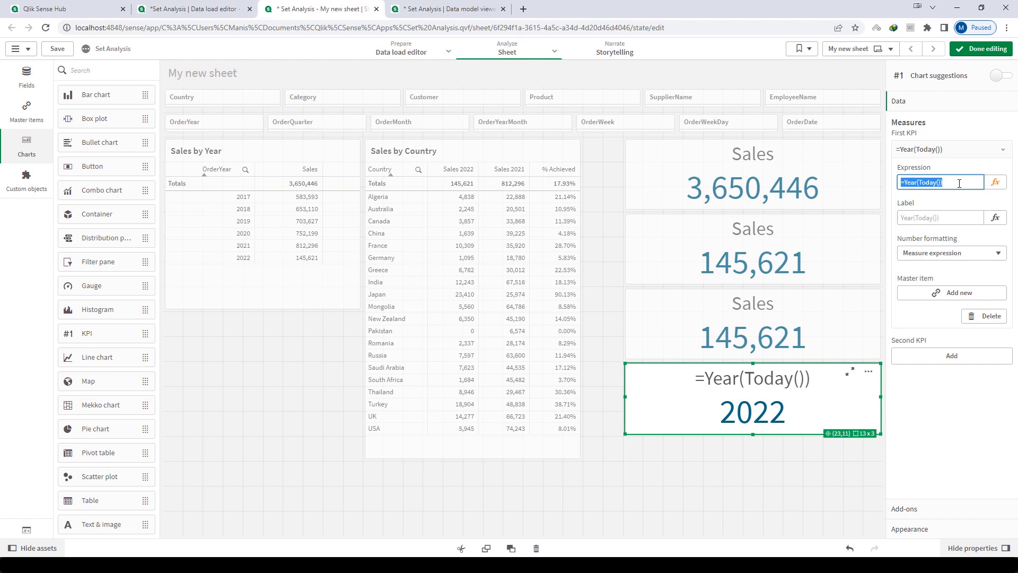
Step: Replace the hard-coded 2022 in the middle KPI's expression with $(=Year(Today()))
{"action": "left_click", "coordinate": [779, 318]}
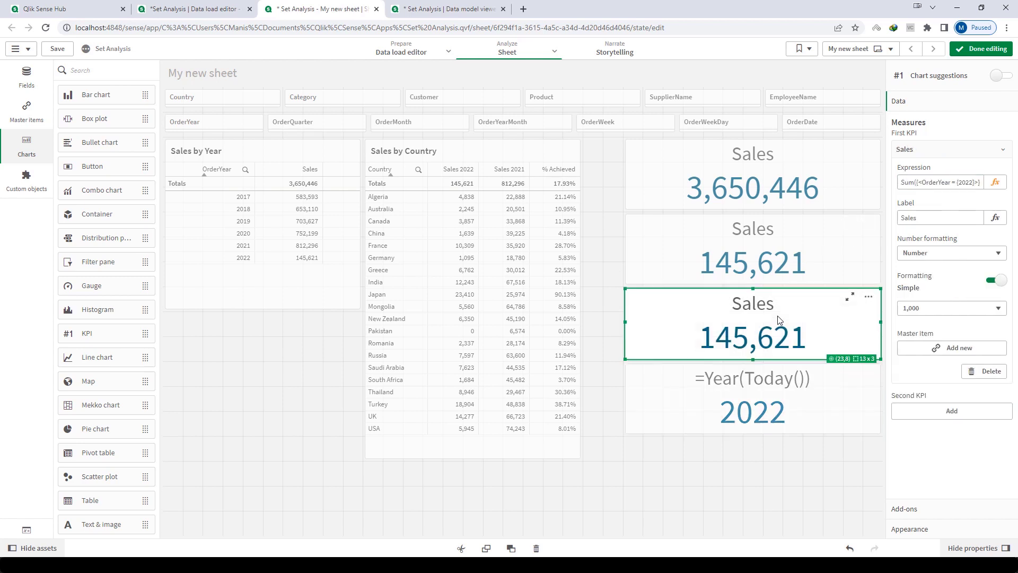
{"action": "left_click", "coordinate": [995, 182]}
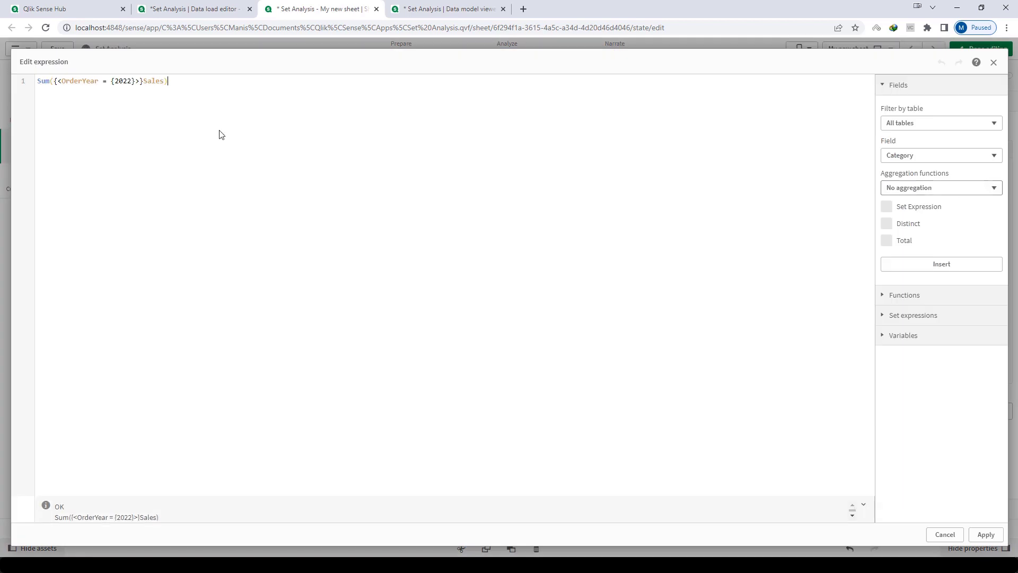
{"action": "double_click", "coordinate": [131, 83]}
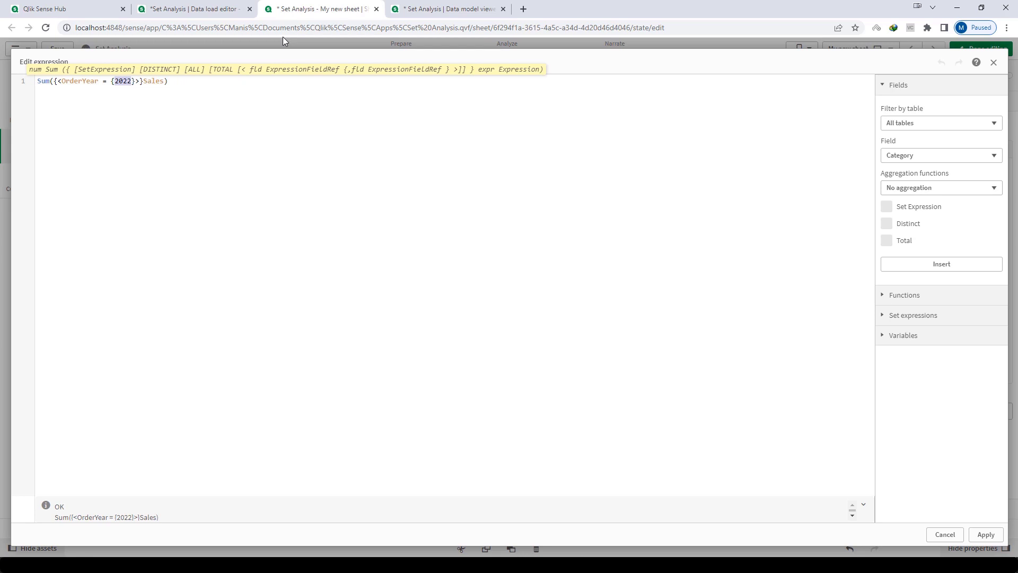
{"action": "type", "text": "$("}
{"action": "key", "text": "ctrl+v"}
{"action": "left_click", "coordinate": [161, 158]}
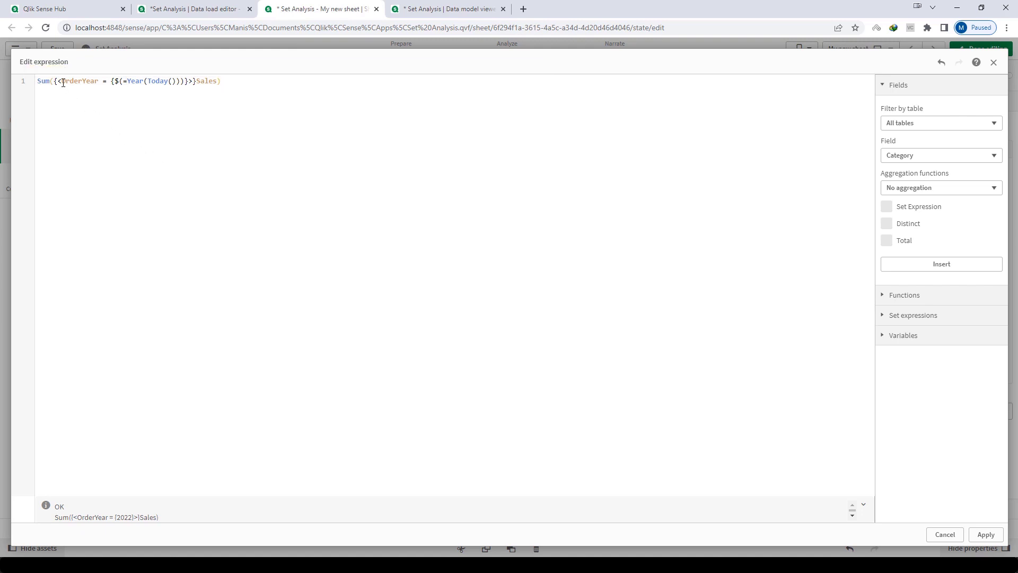
Step: Review the OrderYear set condition and apply the dynamic-year KPI expression
{"action": "left_click_drag", "start_coordinate": [63, 82], "coordinate": [186, 81]}
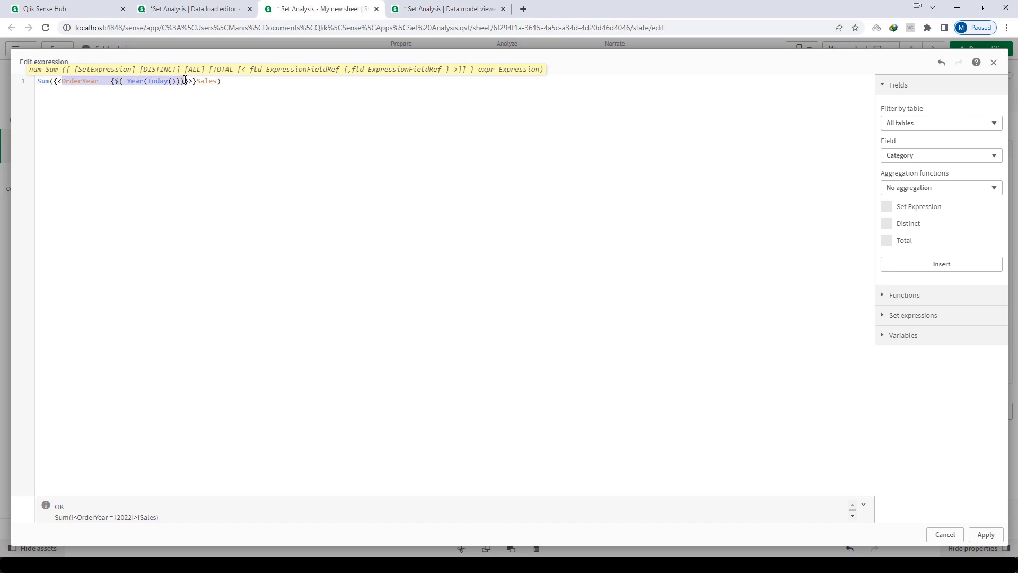
{"action": "left_click", "coordinate": [202, 146]}
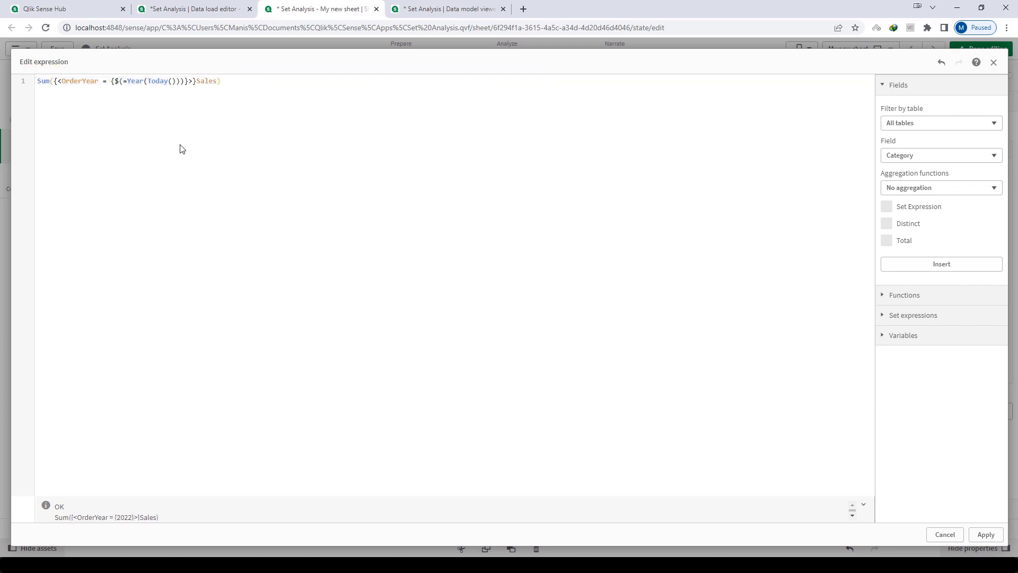
{"action": "left_click_drag", "start_coordinate": [62, 82], "coordinate": [187, 82]}
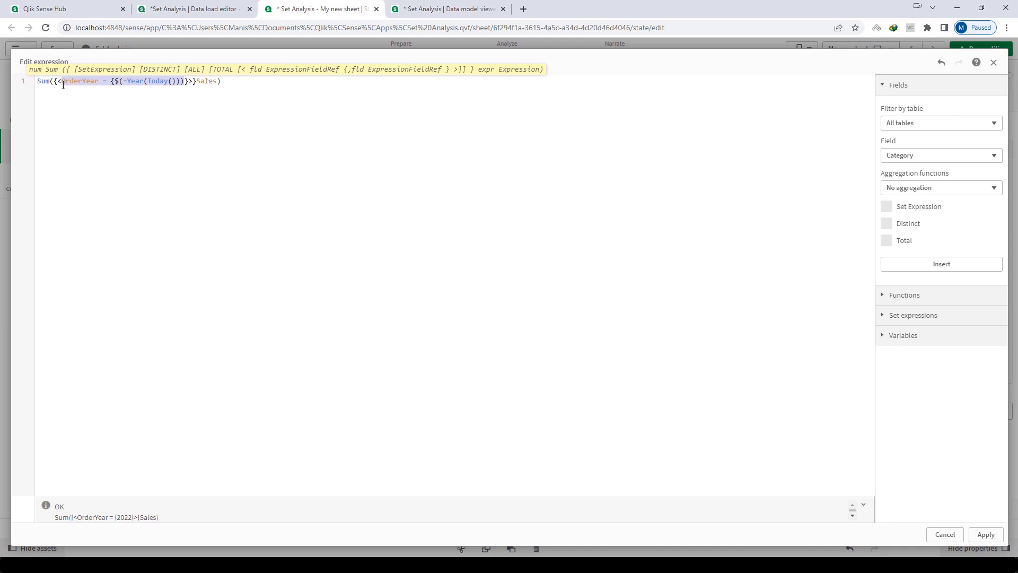
{"action": "left_click_drag", "start_coordinate": [63, 84], "coordinate": [181, 82]}
{"action": "left_click", "coordinate": [179, 116]}
{"action": "left_click_drag", "start_coordinate": [114, 80], "coordinate": [185, 83]}
{"action": "left_click", "coordinate": [268, 167]}
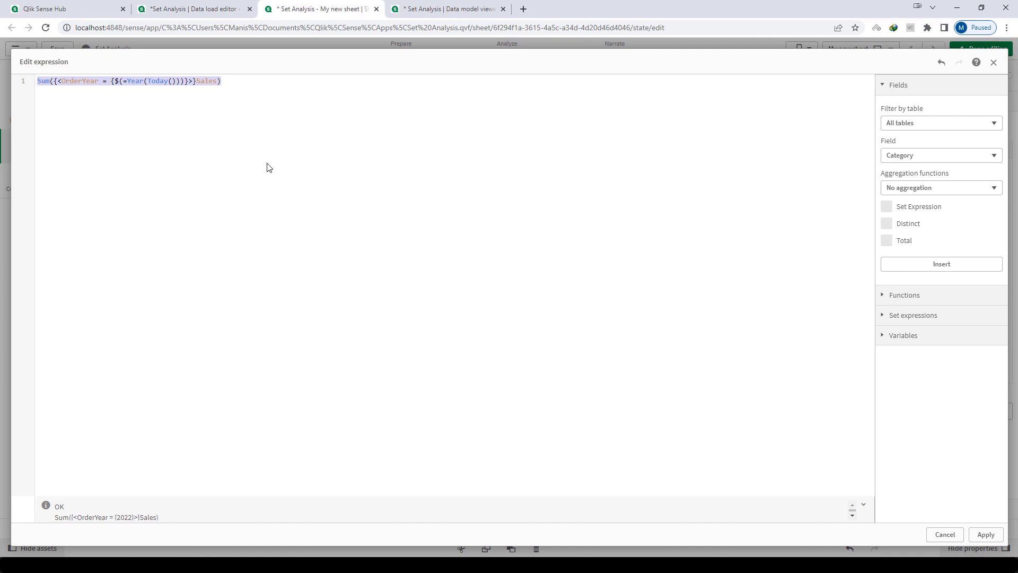
{"action": "left_click", "coordinate": [986, 534]}
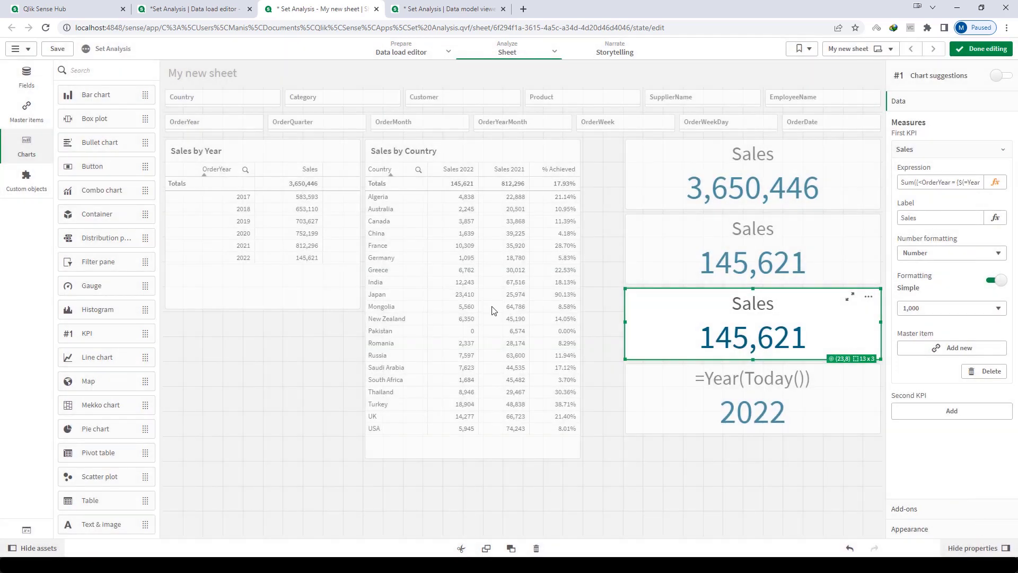
Step: Paste the {$(=Year(Today()))} sum expression into the Sales 2022 column and apply it
{"action": "left_click", "coordinate": [470, 269]}
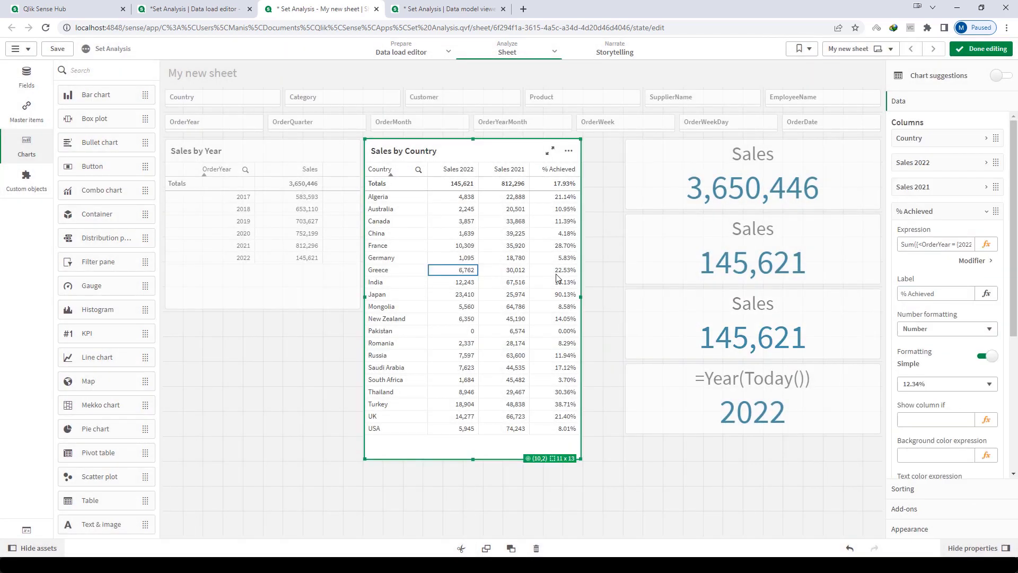
{"action": "left_click", "coordinate": [932, 162]}
{"action": "left_click", "coordinate": [987, 195]}
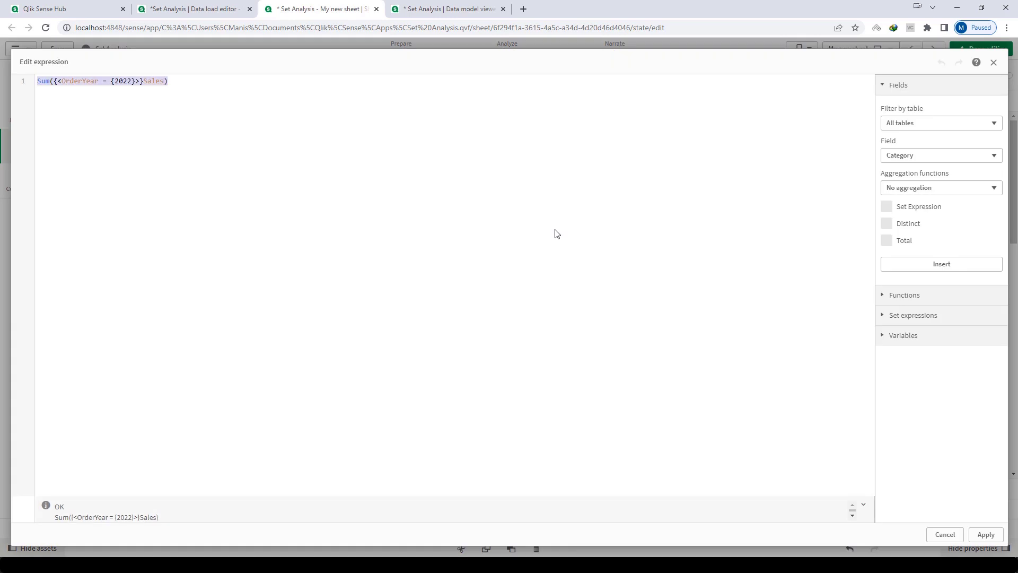
{"action": "type", "text": "Sum({<OrderYear = {$(=Year(Today()))}>}Sales)"}
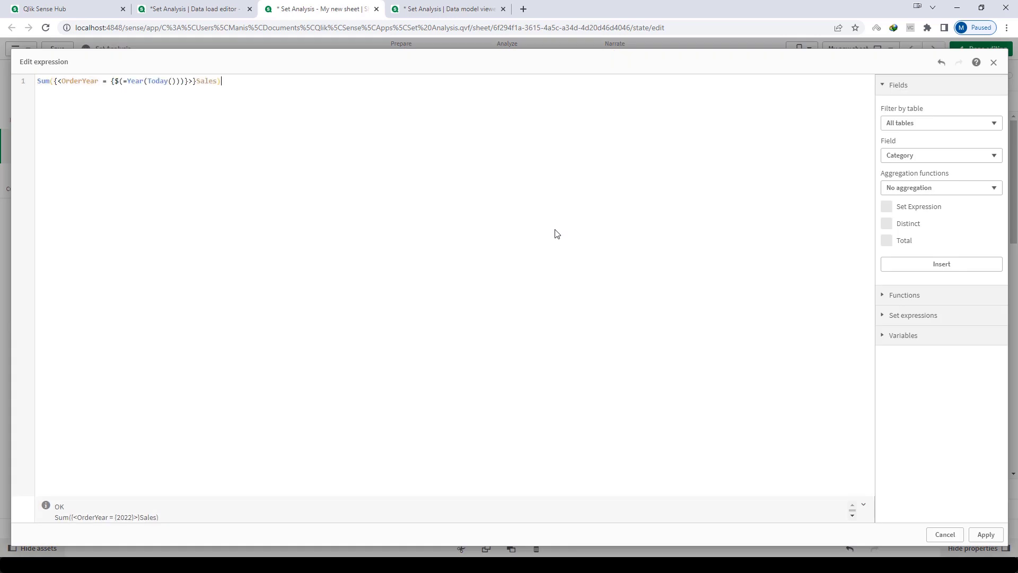
{"action": "left_click", "coordinate": [987, 536]}
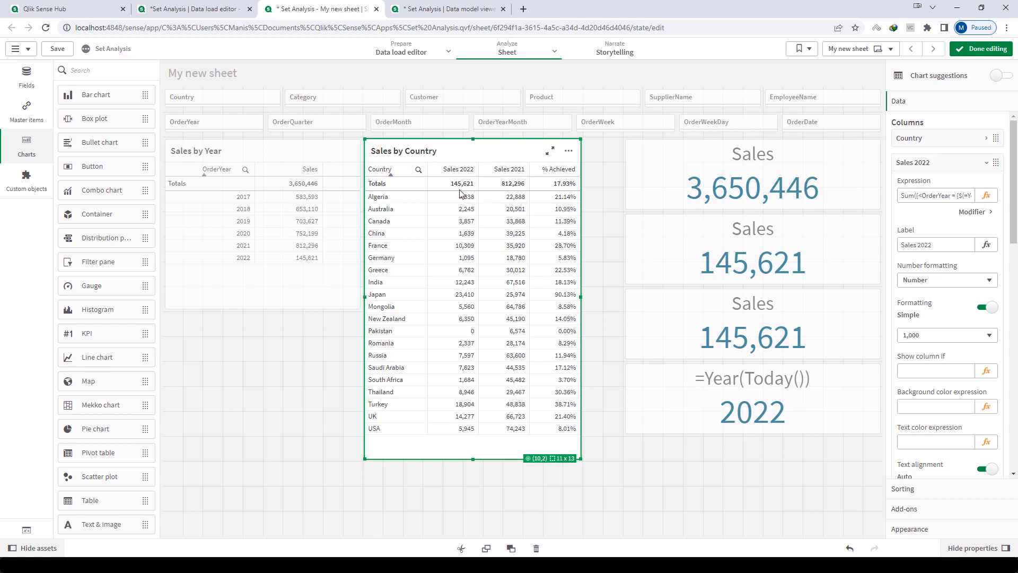
Step: Append -1 to the year KPI so it uses =Year(Today())-1 and shows 2021
{"action": "left_click", "coordinate": [753, 404]}
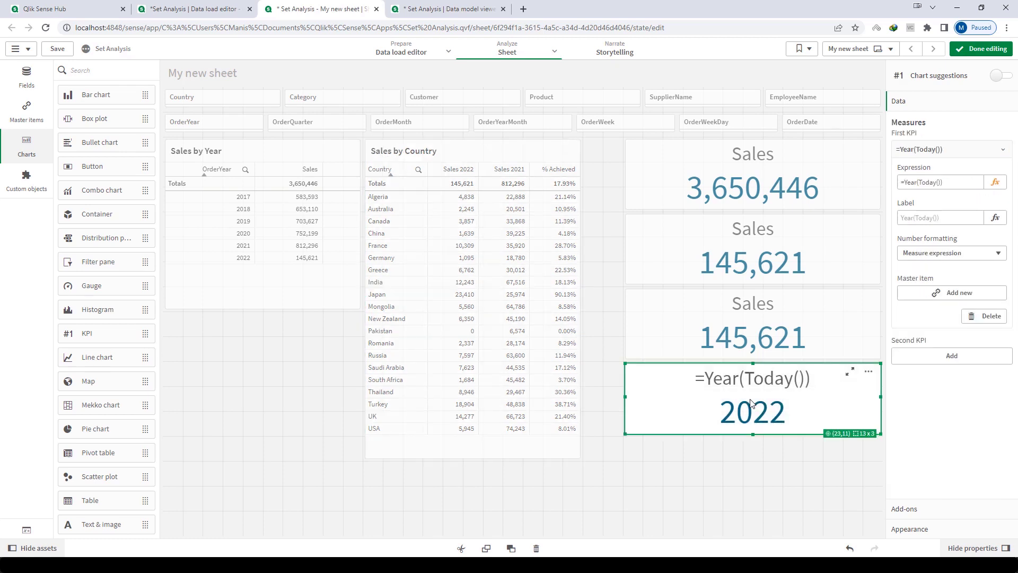
{"action": "left_click", "coordinate": [996, 182]}
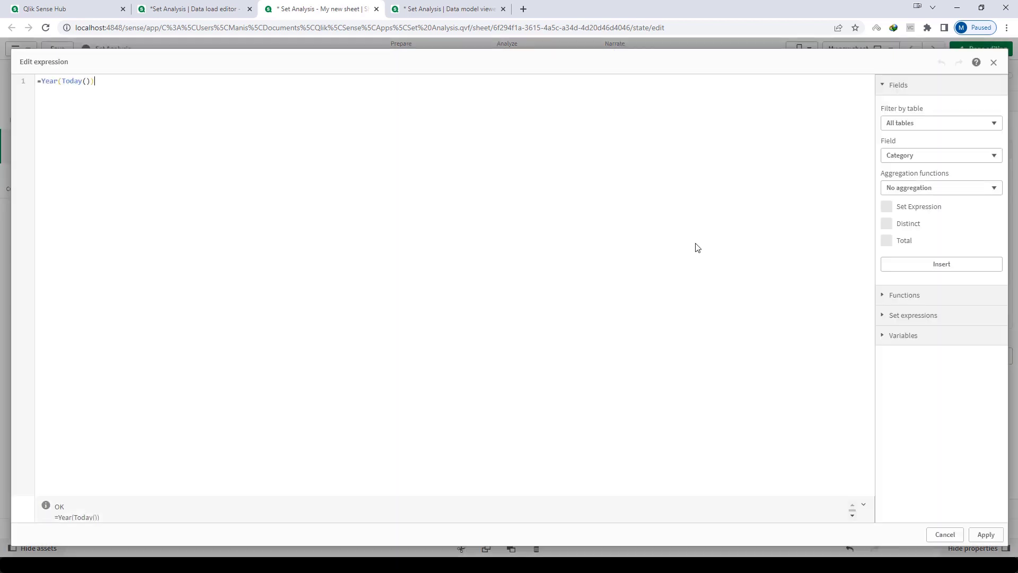
{"action": "type", "text": "-1"}
{"action": "left_click", "coordinate": [986, 534]}
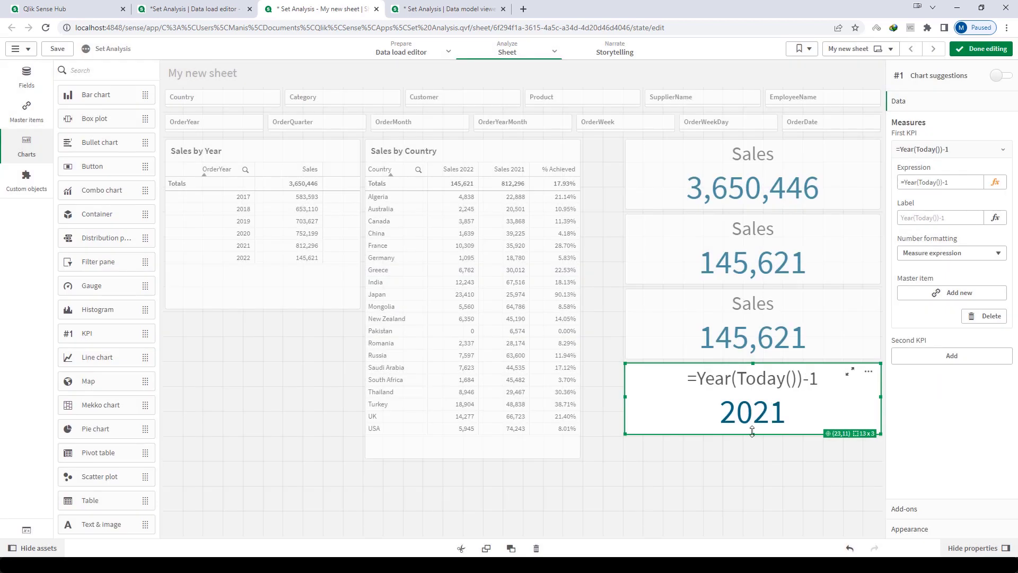
{"action": "left_click", "coordinate": [956, 182]}
{"action": "key", "text": "ctrl+c"}
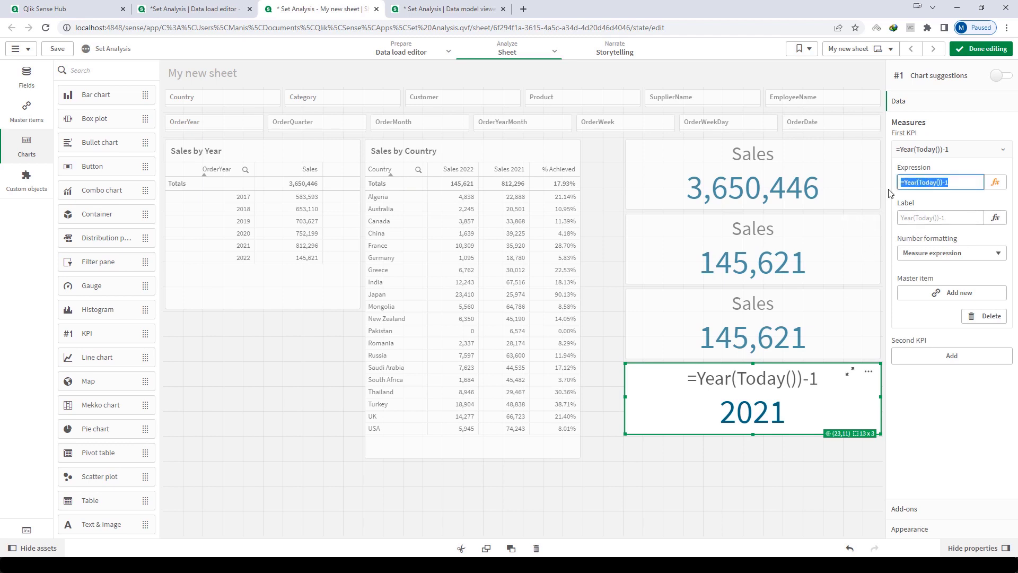
{"action": "left_click", "coordinate": [557, 269]}
Step: Replace {2021} in the Sales 2021 column expression with {$(=Year(Today())-1)}
{"action": "left_click", "coordinate": [958, 169]}
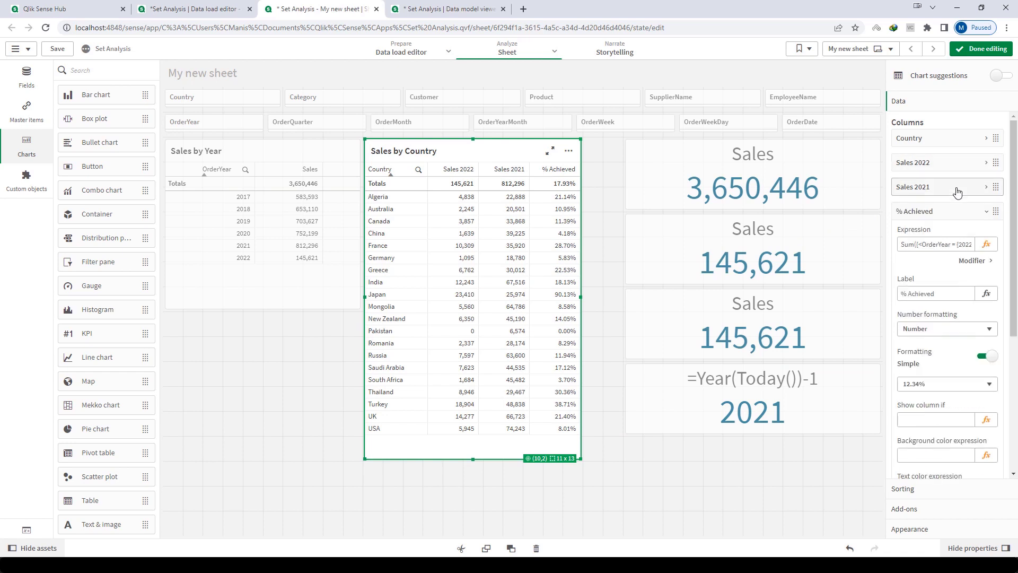
{"action": "left_click", "coordinate": [958, 188]}
{"action": "left_click", "coordinate": [986, 219]}
{"action": "double_click", "coordinate": [126, 80]}
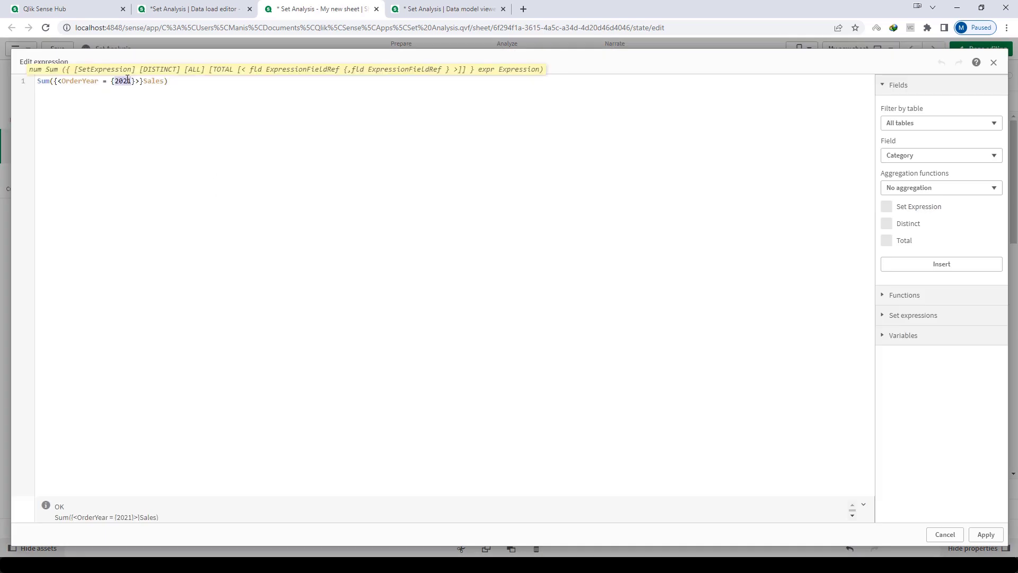
{"action": "type", "text": "$("}
{"action": "key", "text": "ctrl+v"}
{"action": "left_click", "coordinate": [127, 81]}
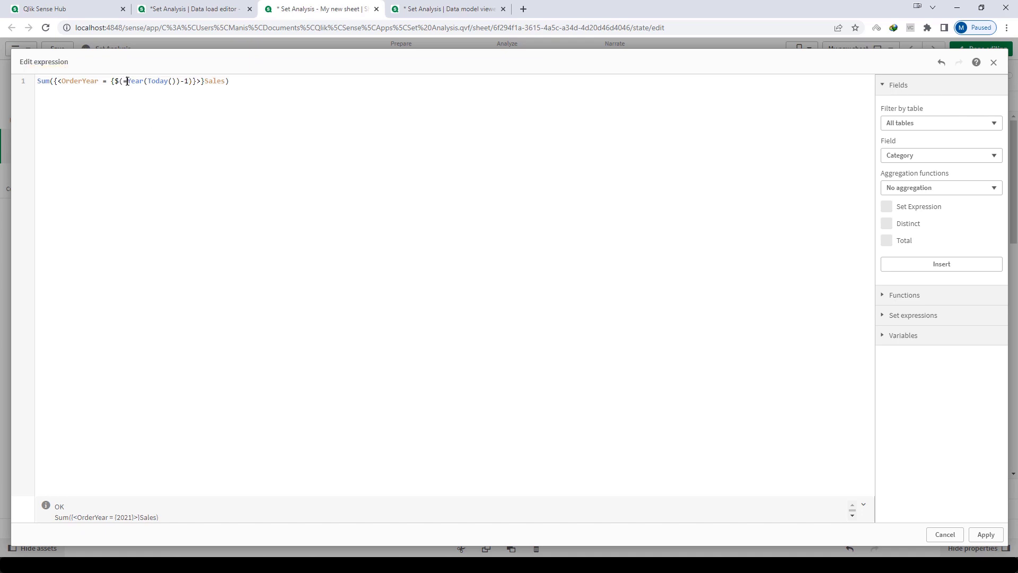
{"action": "left_click", "coordinate": [168, 161]}
{"action": "left_click", "coordinate": [986, 535]}
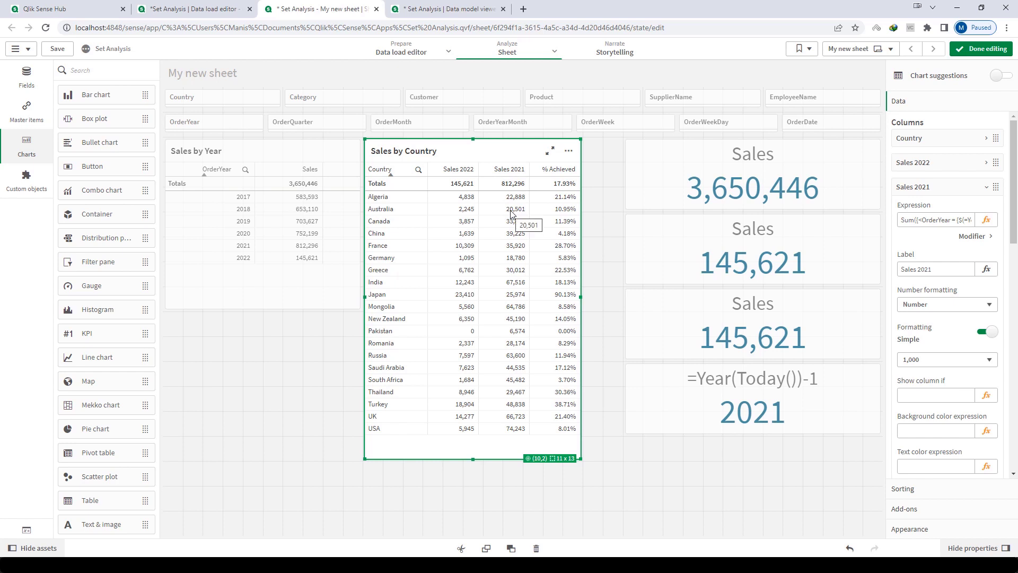
Step: Switch the % Achieved numerator to the {$(=Year(Today()))} sales term
{"action": "left_click", "coordinate": [938, 162]}
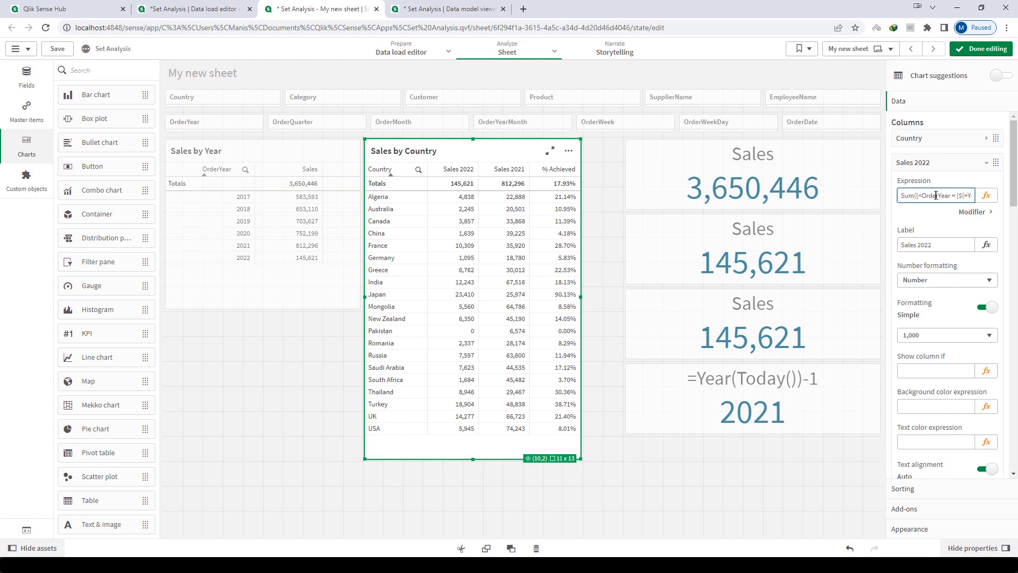
{"action": "left_click", "coordinate": [939, 162]}
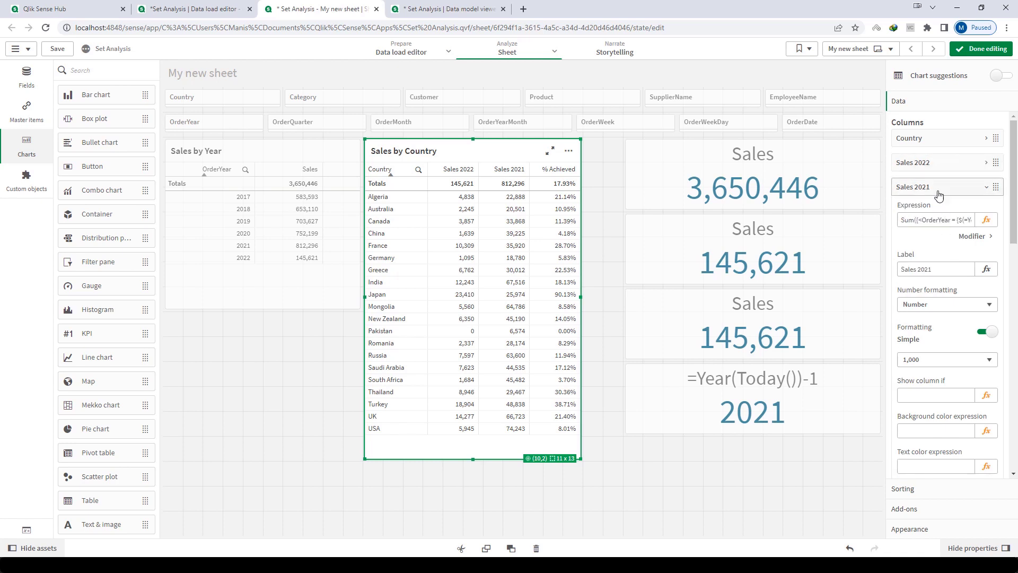
{"action": "left_click", "coordinate": [942, 211]}
{"action": "left_click", "coordinate": [987, 244]}
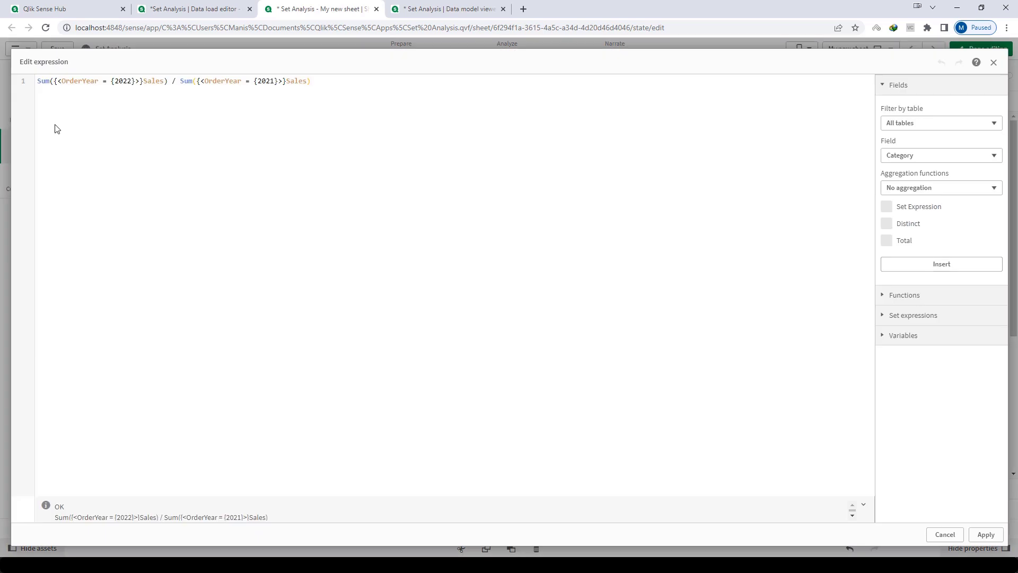
{"action": "left_click_drag", "start_coordinate": [38, 81], "coordinate": [168, 82]}
{"action": "left_click", "coordinate": [208, 131]}
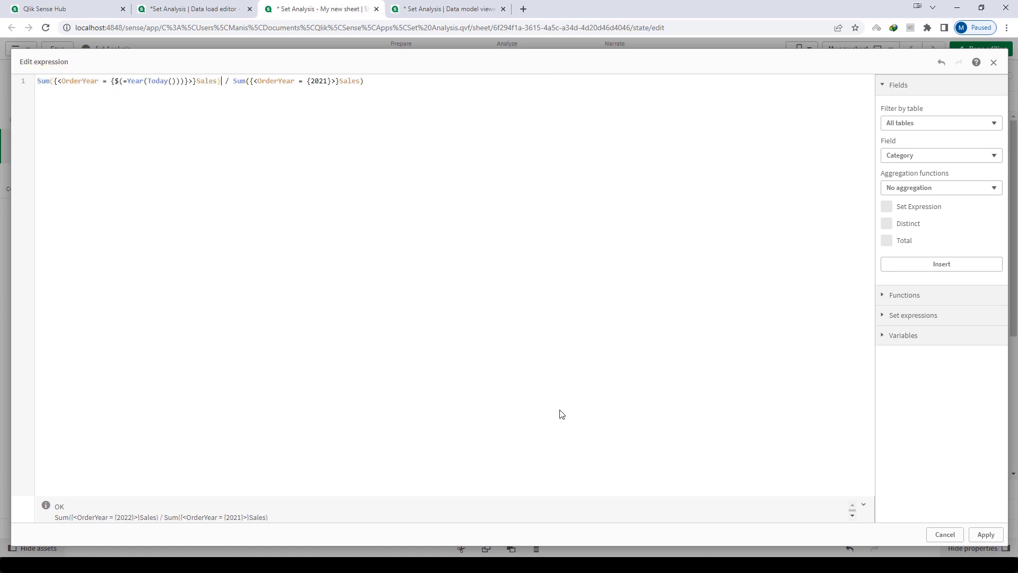
{"action": "left_click", "coordinate": [986, 534]}
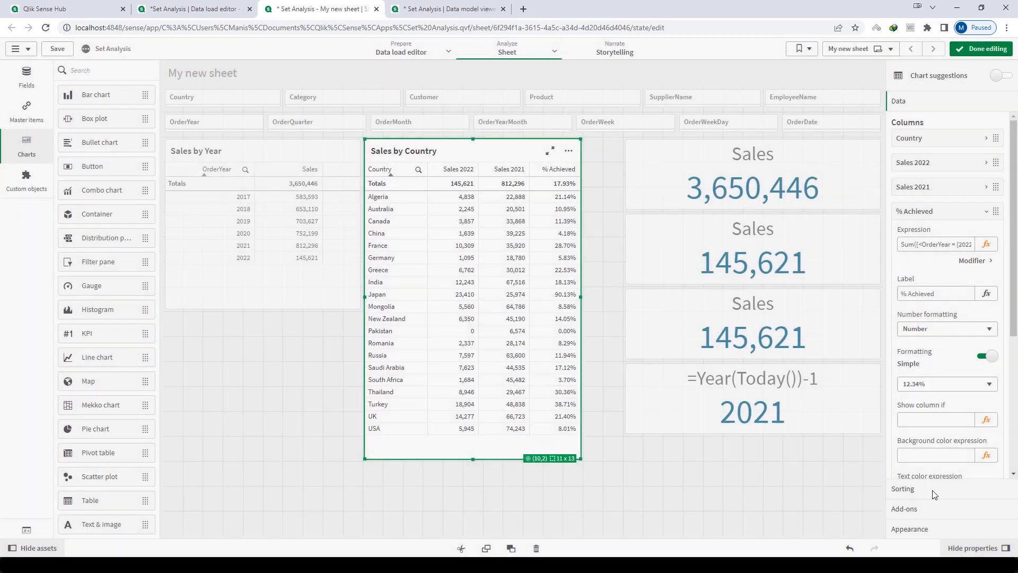
Step: Swap the % Achieved denominator for the Year(Today())-1 sales term, then preview the sheet
{"action": "left_click", "coordinate": [926, 200]}
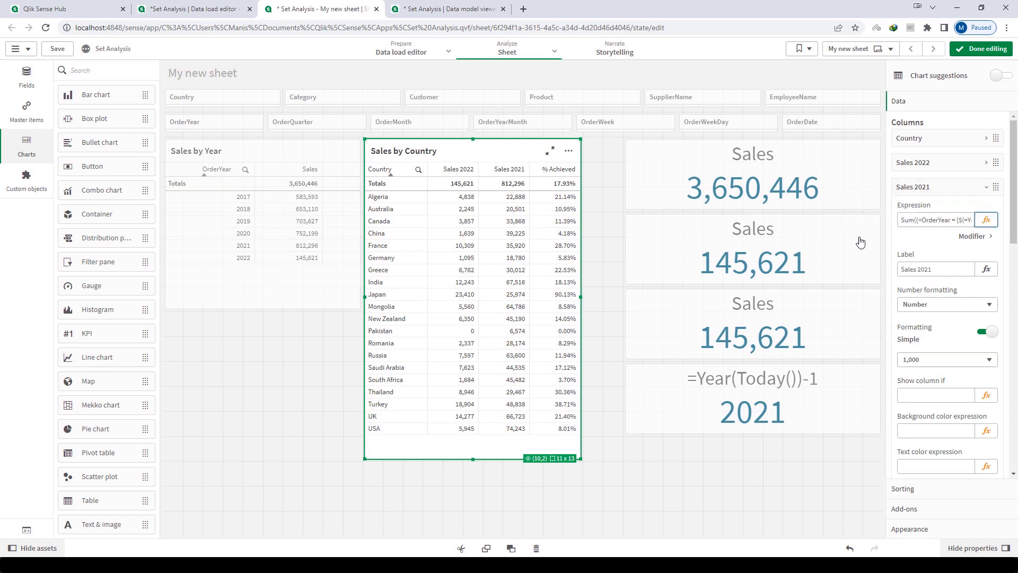
{"action": "left_click", "coordinate": [986, 220]}
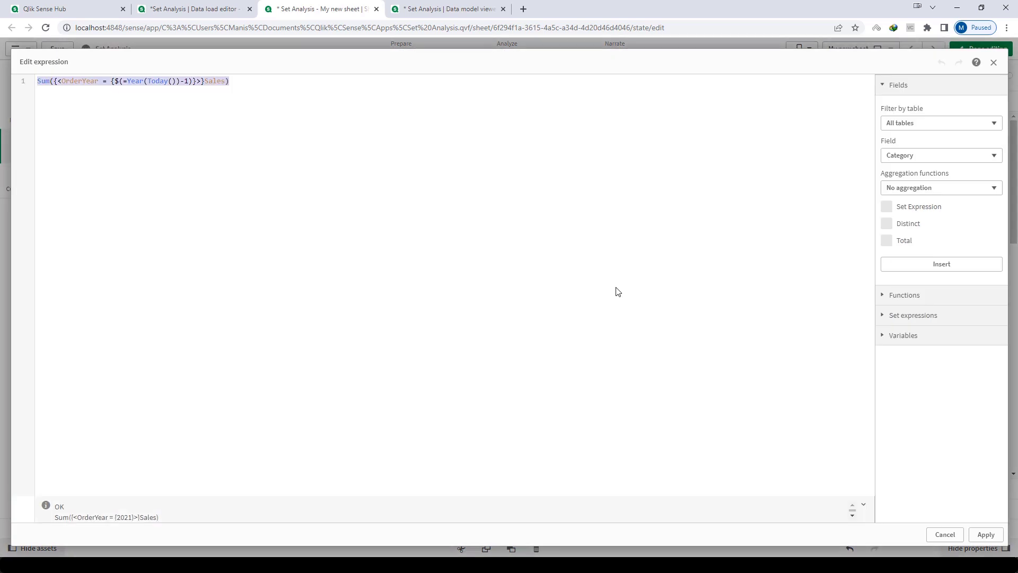
{"action": "left_click", "coordinate": [985, 534]}
{"action": "left_click", "coordinate": [928, 188]}
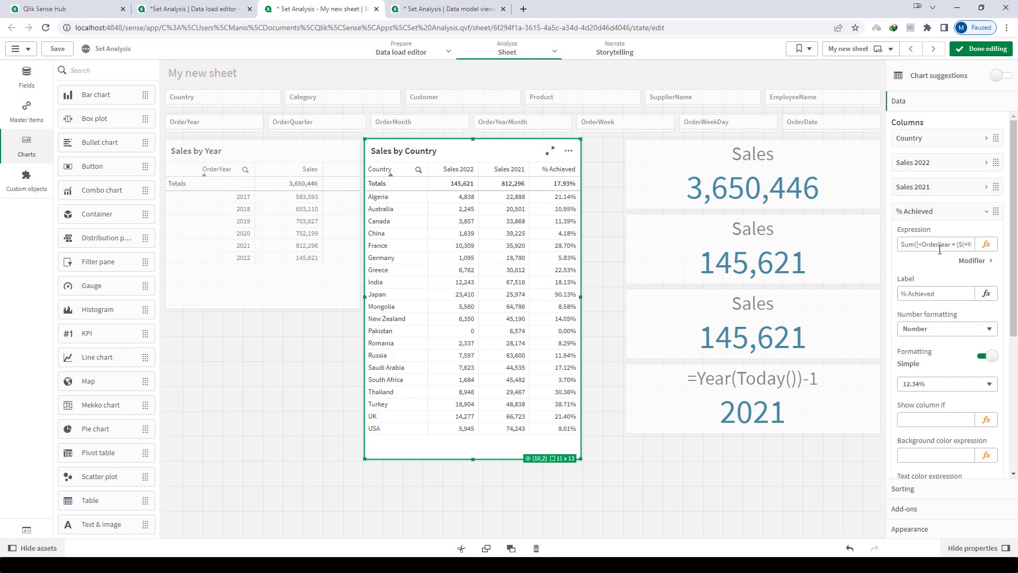
{"action": "left_click", "coordinate": [988, 245]}
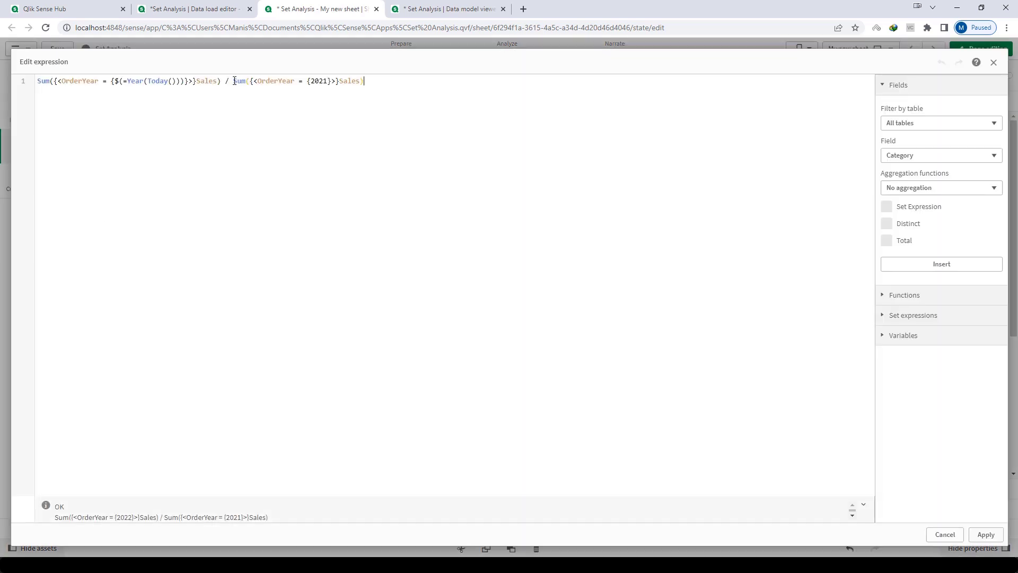
{"action": "left_click_drag", "start_coordinate": [233, 80], "coordinate": [346, 79]}
{"action": "type", "text": "Sum({<OrderYear = {$(=Year(Today())-1)}>}Sa"}
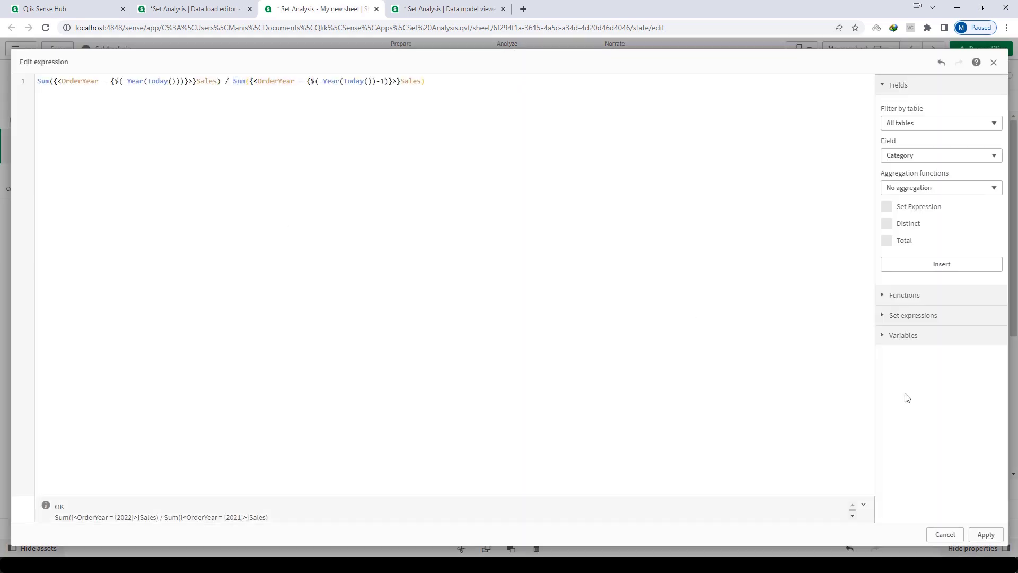
{"action": "left_click", "coordinate": [986, 535]}
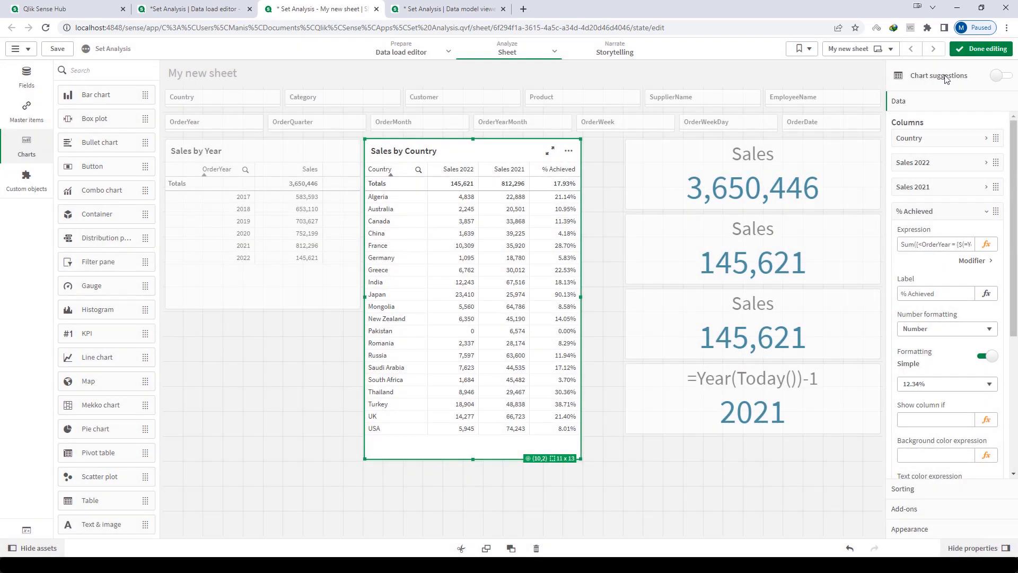
{"action": "left_click", "coordinate": [979, 51]}
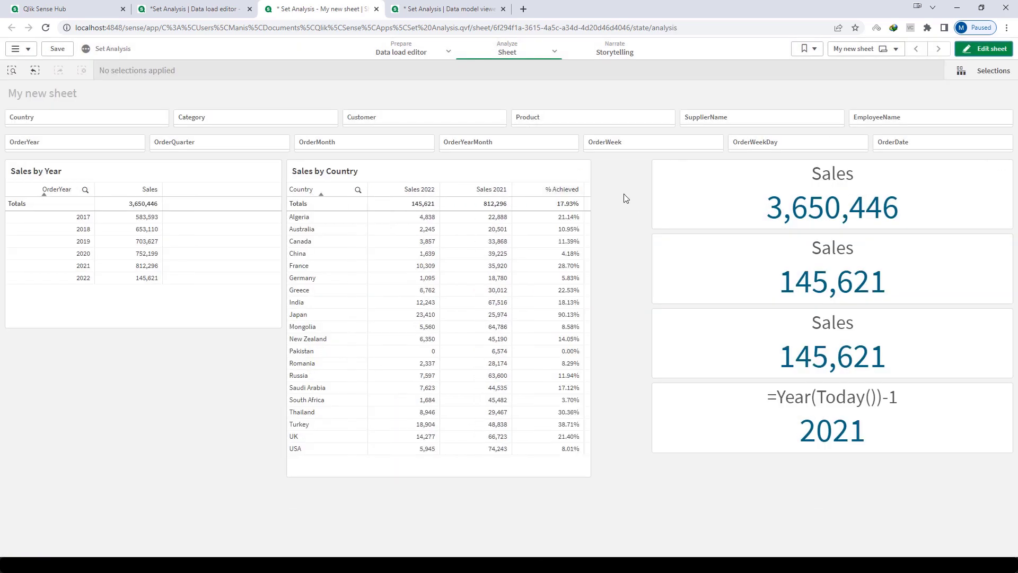
{"action": "left_click", "coordinate": [981, 50]}
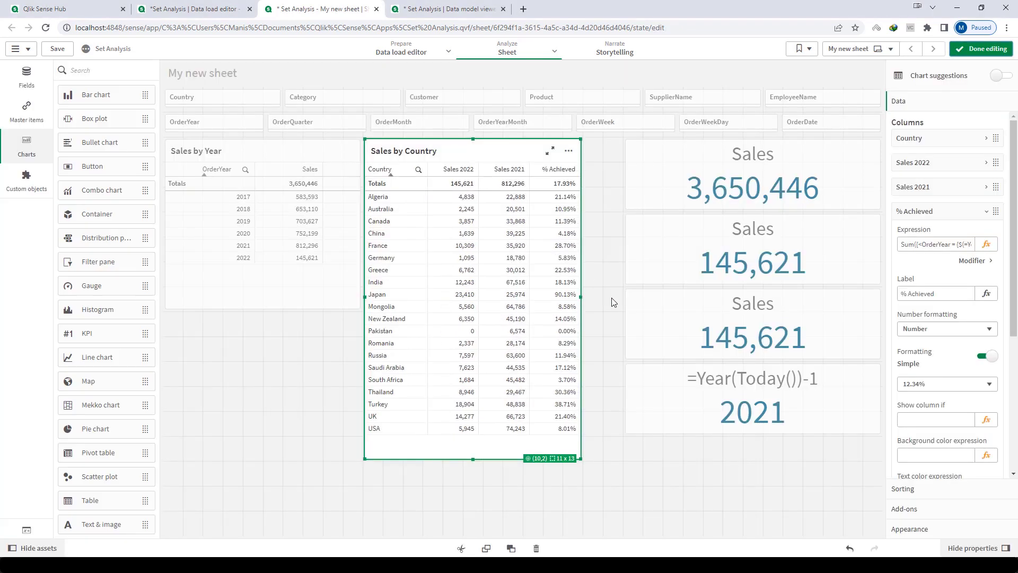
Step: Set the Sales 2022 column heading to ='Sales ' & Year(Today())
{"action": "left_click", "coordinate": [937, 166]}
{"action": "left_click", "coordinate": [936, 166]}
{"action": "left_click", "coordinate": [935, 166]}
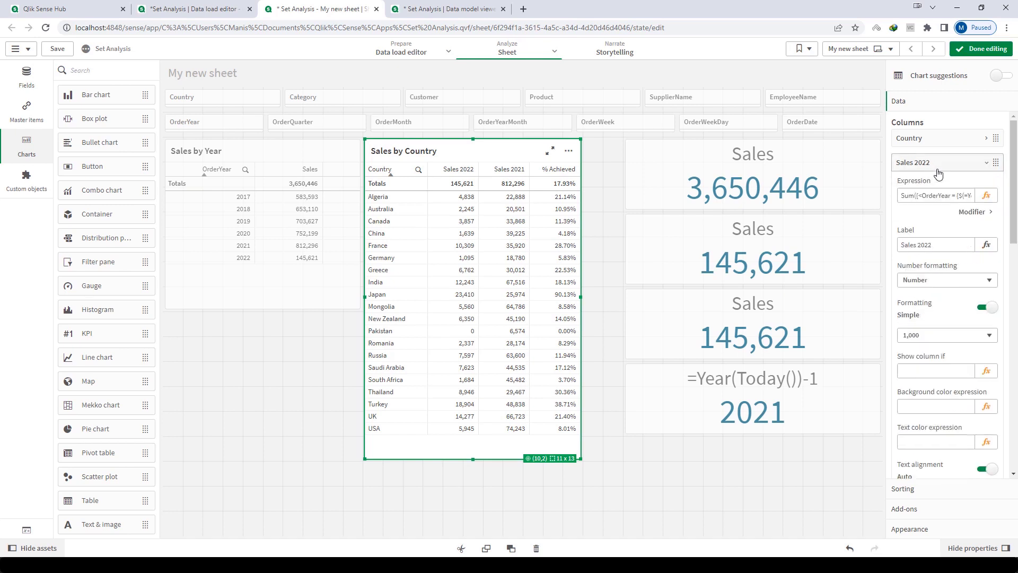
{"action": "left_click", "coordinate": [987, 245]}
{"action": "key", "text": "ctrl+a"}
{"action": "type", "text": "='Sales ' & Y"}
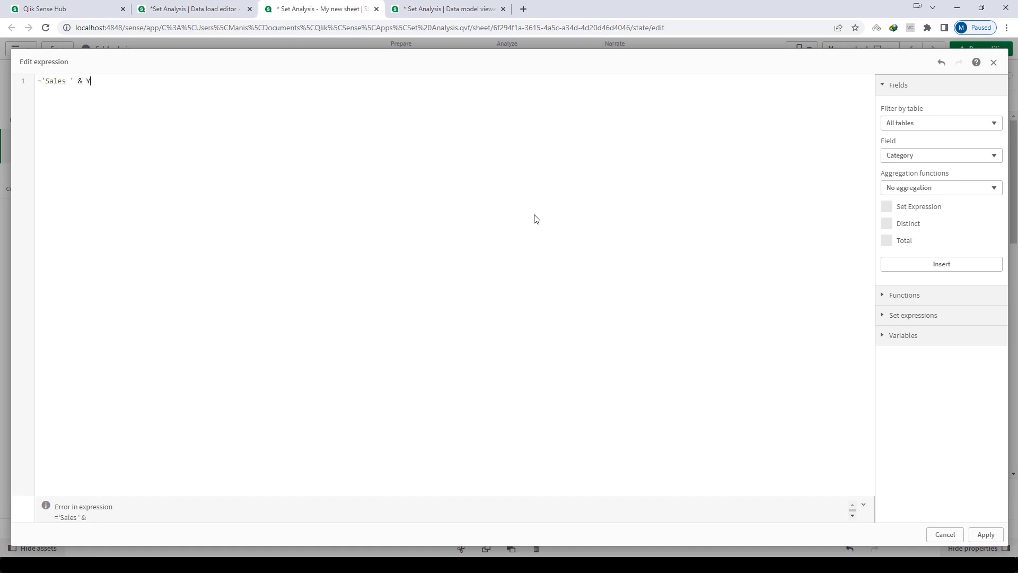
{"action": "type", "text": "ear(Today())"}
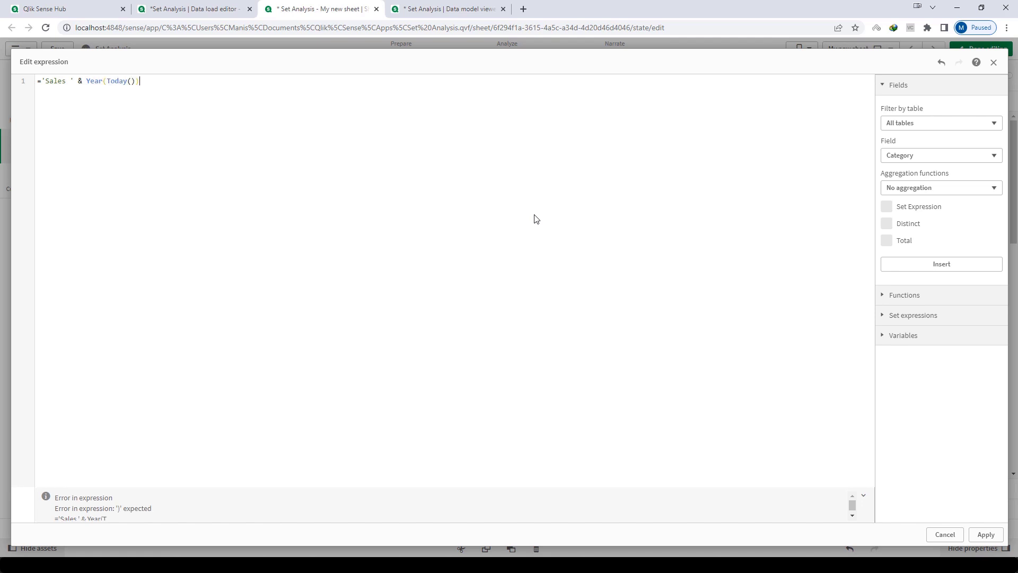
{"action": "left_click", "coordinate": [985, 534]}
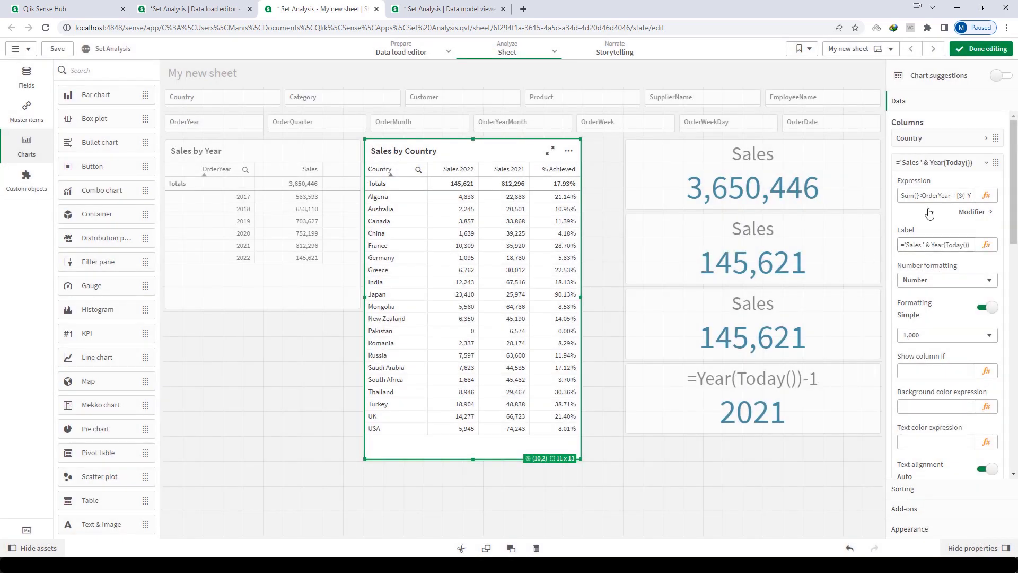
{"action": "left_click", "coordinate": [949, 164]}
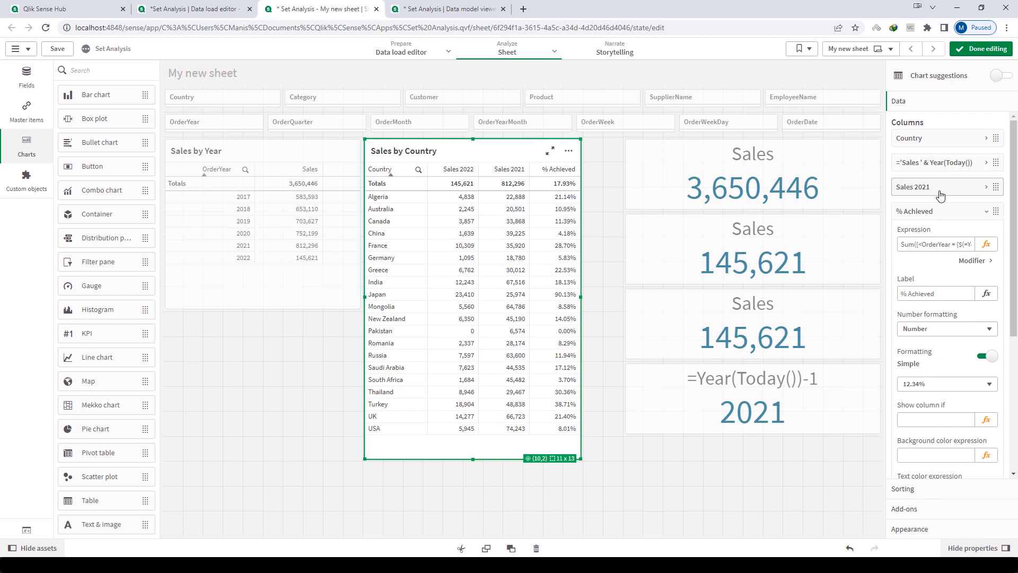
Step: Set the Sales 2021 column heading to ='Sales ' & (Year(Today())-1)
{"action": "left_click", "coordinate": [939, 192]}
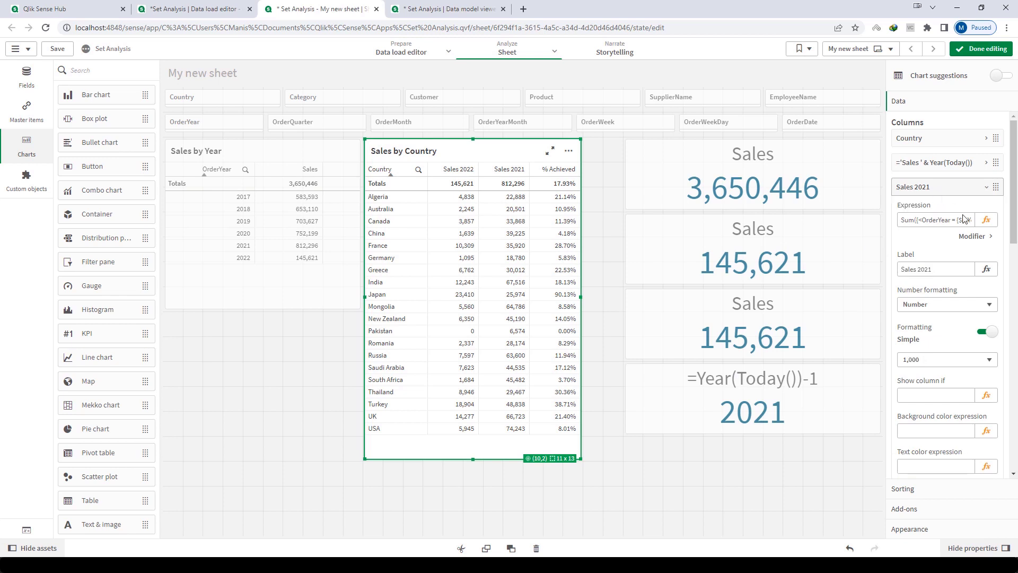
{"action": "left_click", "coordinate": [986, 269]}
{"action": "key", "text": "ctrl+a"}
{"action": "type", "text": "='Sales ' & (Year(Today())"}
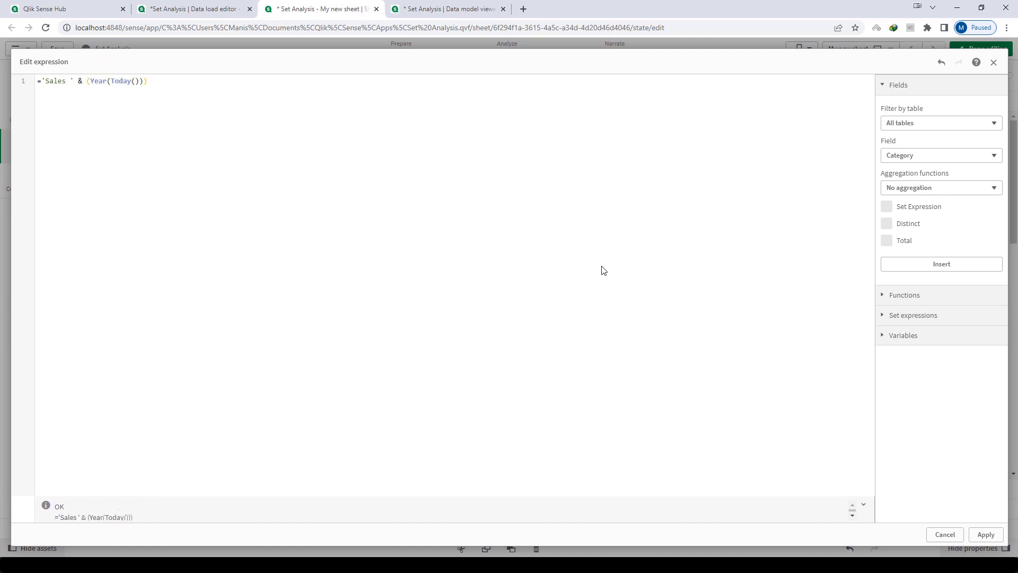
{"action": "type", "text": "-1"}
{"action": "key", "text": "shift+Left"}
{"action": "key", "text": "shift+Left"}
{"action": "key", "text": "shift+Left"}
{"action": "key", "text": "shift+Left"}
{"action": "key", "text": "shift+Left"}
{"action": "key", "text": "shift+Left"}
{"action": "key", "text": "shift+Left"}
{"action": "key", "text": "shift+Left"}
{"action": "key", "text": "shift+Left"}
{"action": "key", "text": "shift+Left"}
{"action": "key", "text": "shift+Left"}
{"action": "key", "text": "shift+Left"}
{"action": "key", "text": "shift+Left"}
{"action": "key", "text": "shift+Left"}
{"action": "key", "text": "shift+Left"}
{"action": "key", "text": "shift+Left"}
{"action": "key", "text": "shift+Left"}
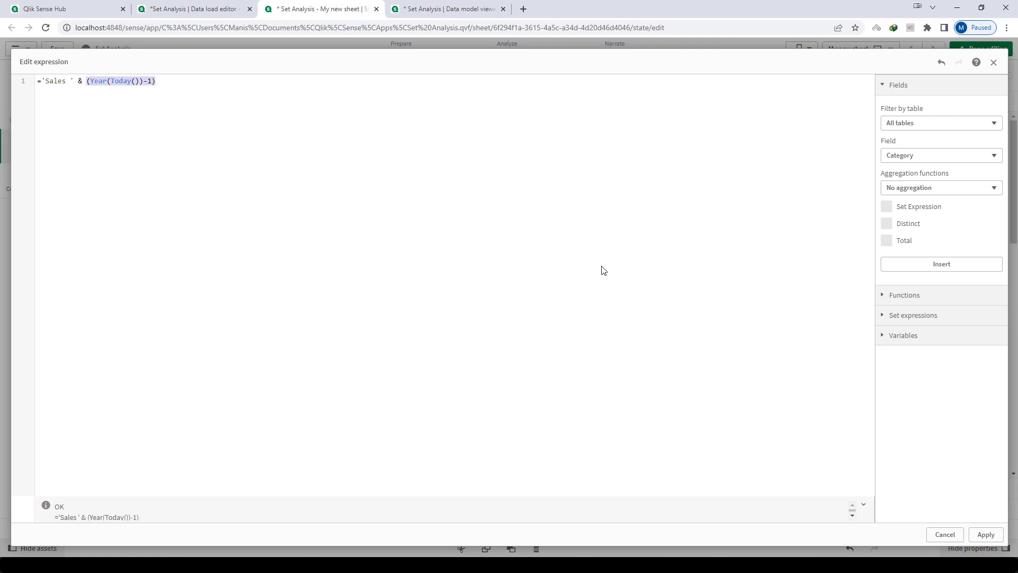
{"action": "key", "text": "Left"}
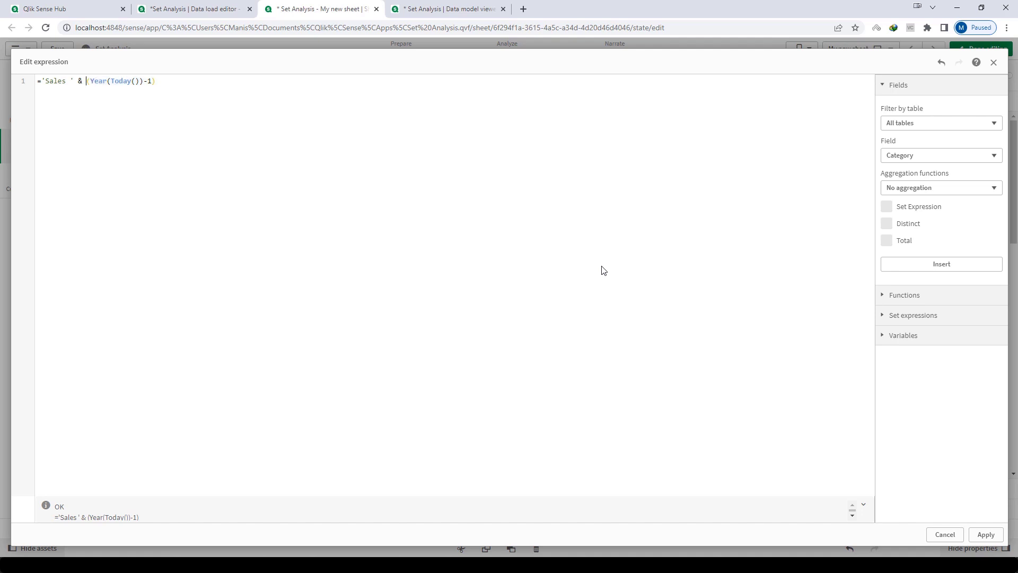
{"action": "key", "text": "shift+Right"}
{"action": "key", "text": "shift+Right"}
{"action": "key", "text": "shift+Right"}
{"action": "key", "text": "shift+Right"}
{"action": "key", "text": "shift+Right"}
{"action": "key", "text": "shift+Right"}
{"action": "key", "text": "shift+Right"}
{"action": "key", "text": "shift+Right"}
{"action": "key", "text": "shift+Right"}
{"action": "key", "text": "shift+Right"}
{"action": "key", "text": "shift+Right"}
{"action": "key", "text": "shift+Right"}
{"action": "key", "text": "shift+Right"}
{"action": "key", "text": "shift+Right"}
{"action": "key", "text": "shift+Right"}
{"action": "key", "text": "shift+Right"}
{"action": "key", "text": "shift+Right"}
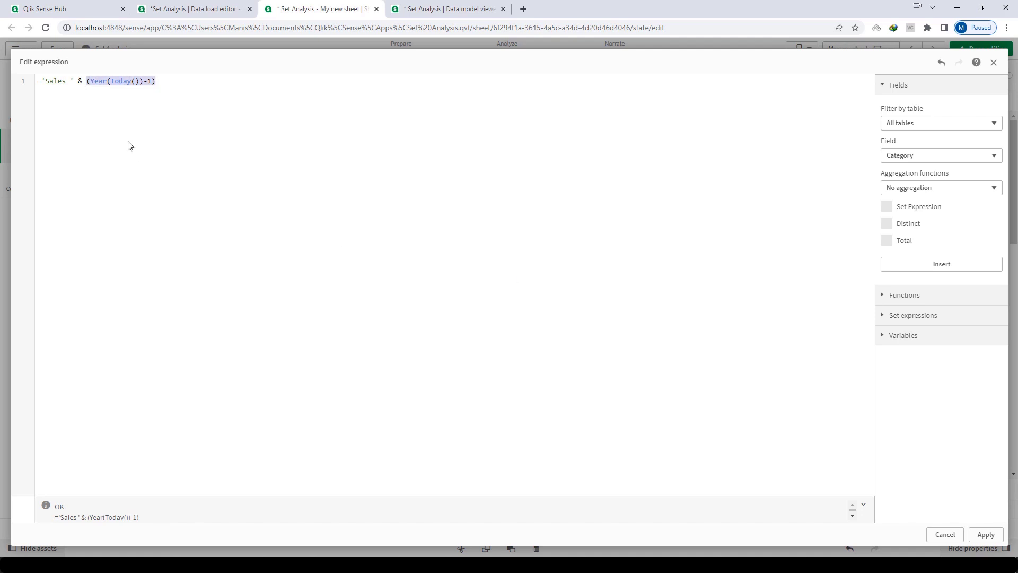
{"action": "double_click", "coordinate": [56, 82]}
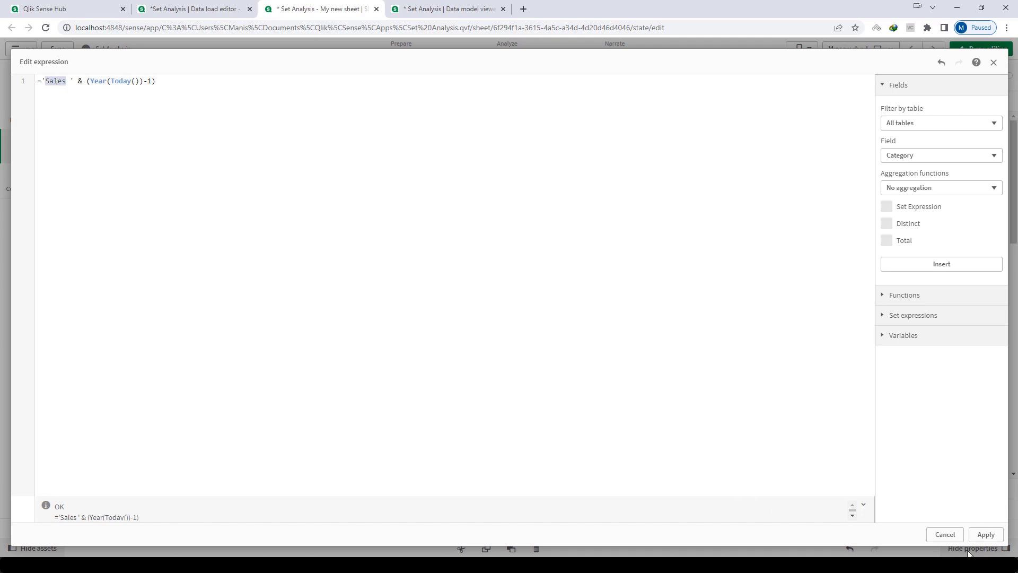
{"action": "left_click", "coordinate": [986, 534]}
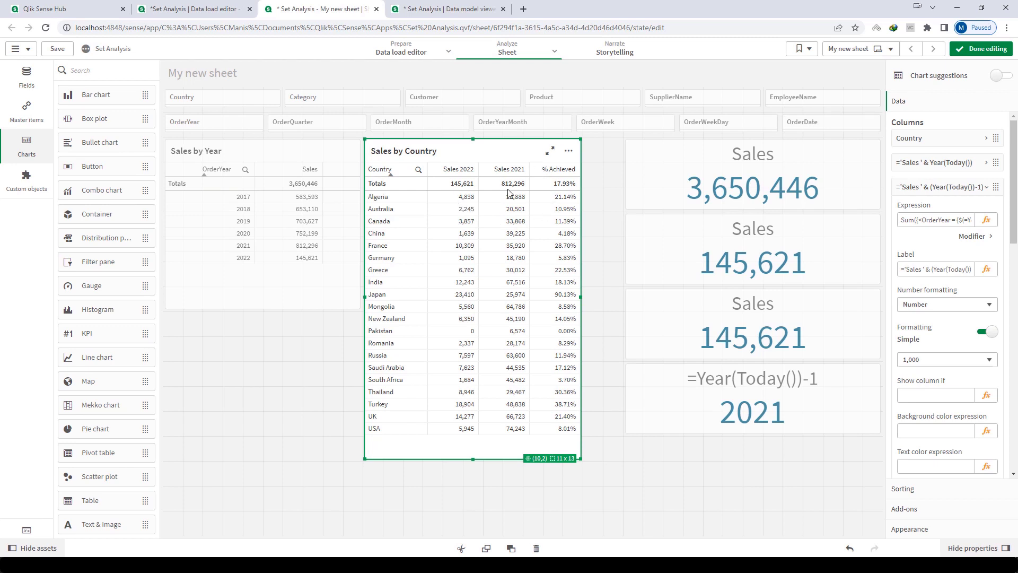
Step: Leave edit mode with Ctrl+E to view the finished Sales by Country sheet
{"action": "key", "text": "ctrl+e"}
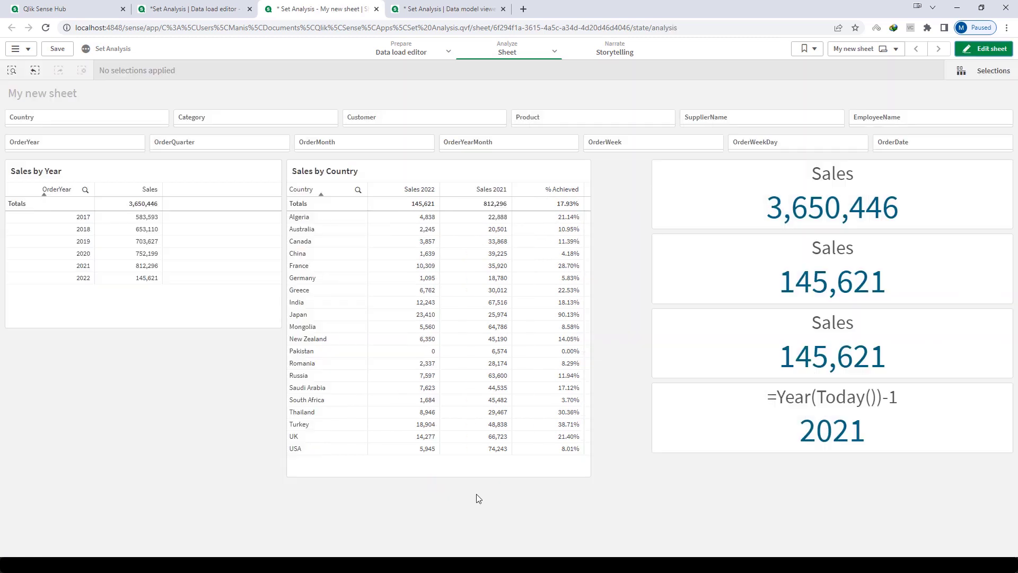